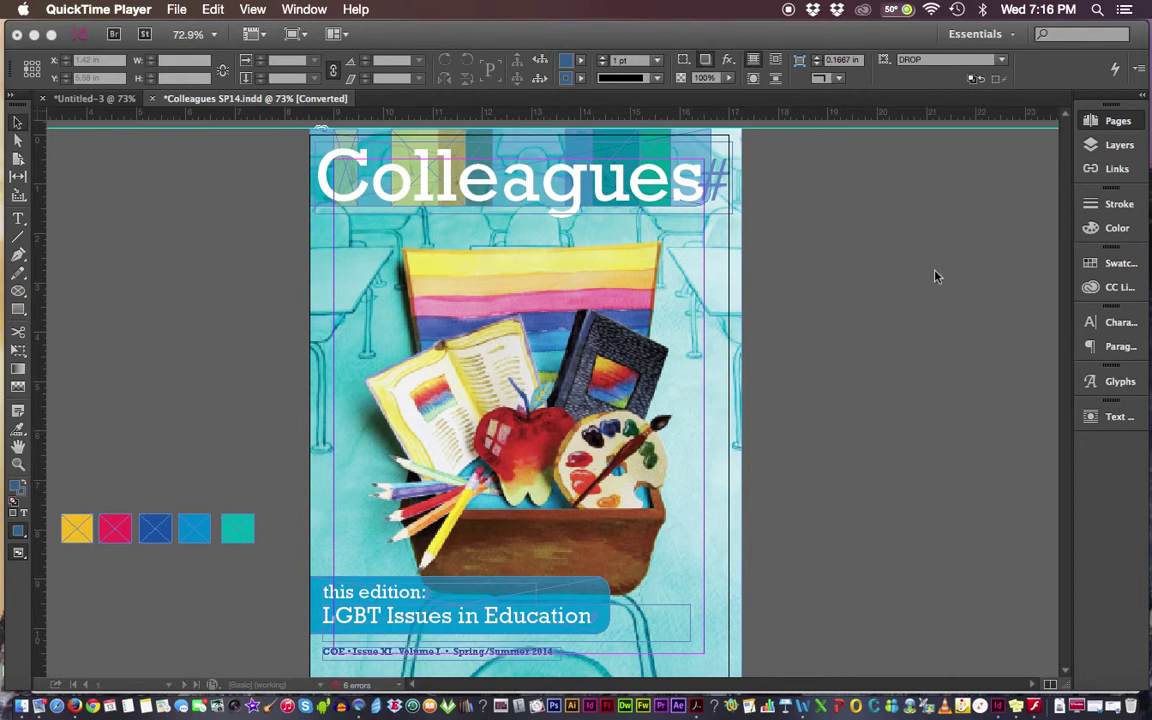
Open the Pages panel and scroll through the Colleagues SP14 page and master thumbnails
{"action": "left_click", "coordinate": [1100, 122]}
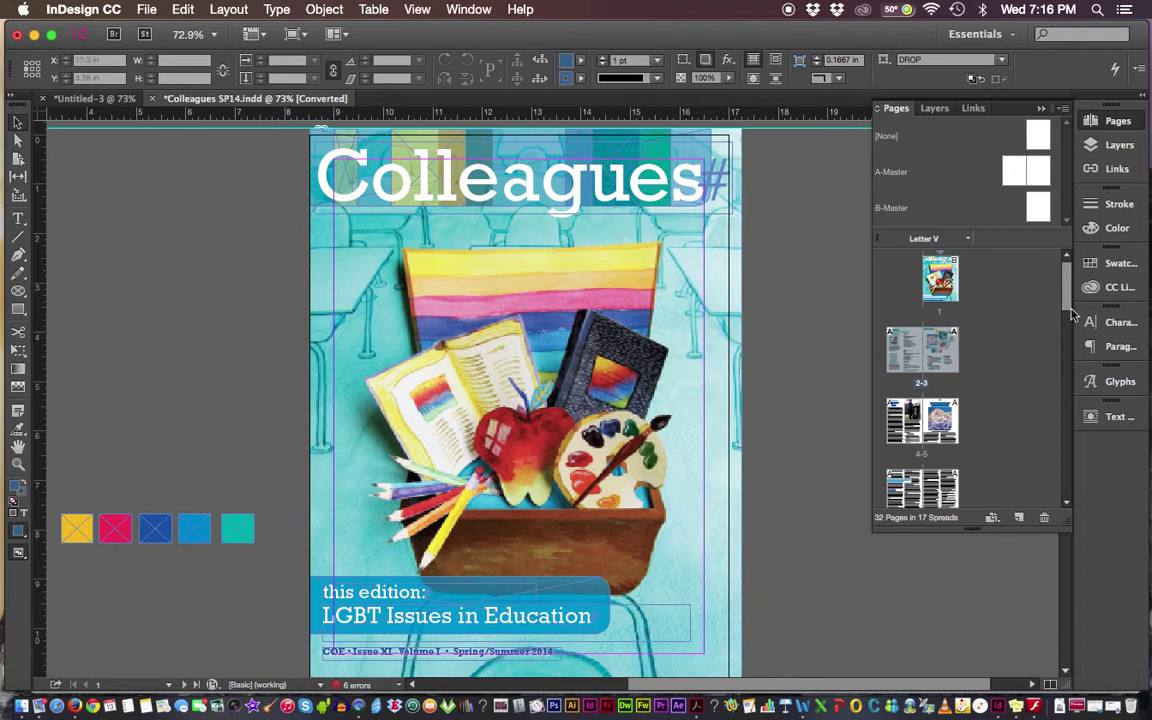
{"action": "scroll", "coordinate": [1066, 316], "scroll_direction": "down", "scroll_amount": 1}
{"action": "mouse_move", "coordinate": [1066, 316]}
{"action": "left_mouse_down"}
{"action": "mouse_move", "coordinate": [1048, 417]}
{"action": "mouse_move", "coordinate": [1058, 303]}
{"action": "left_mouse_up"}
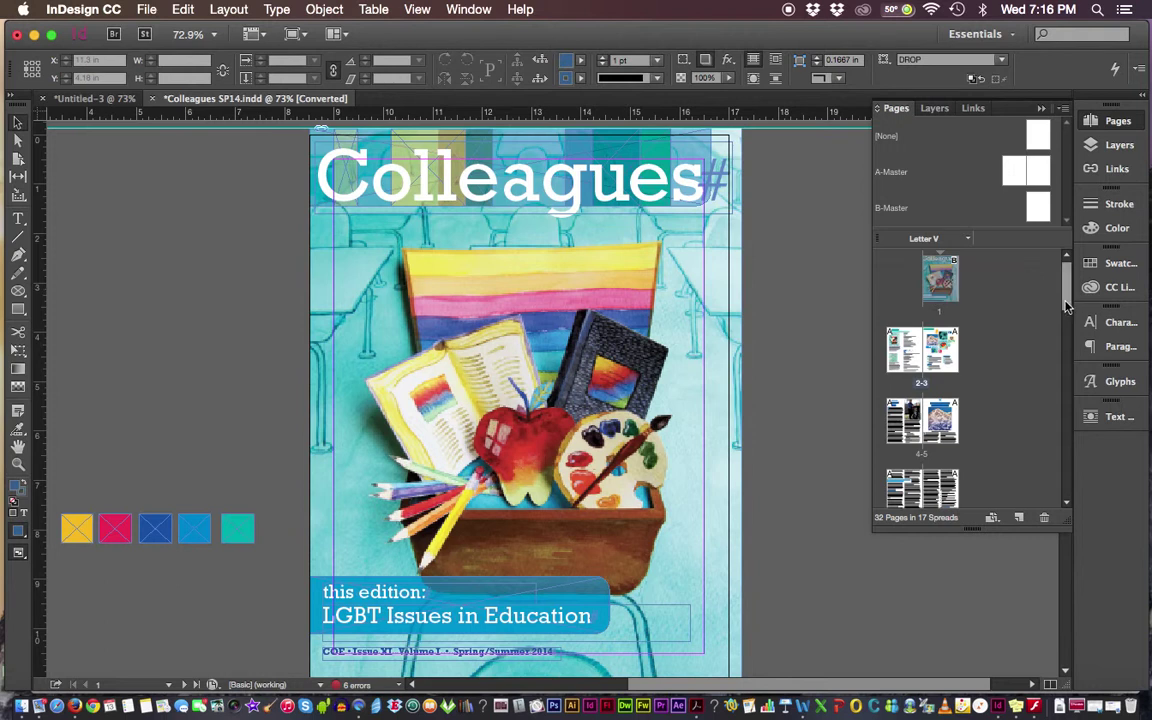
Select the 2-3 spread in the Pages panel
{"action": "left_click", "coordinate": [906, 362]}
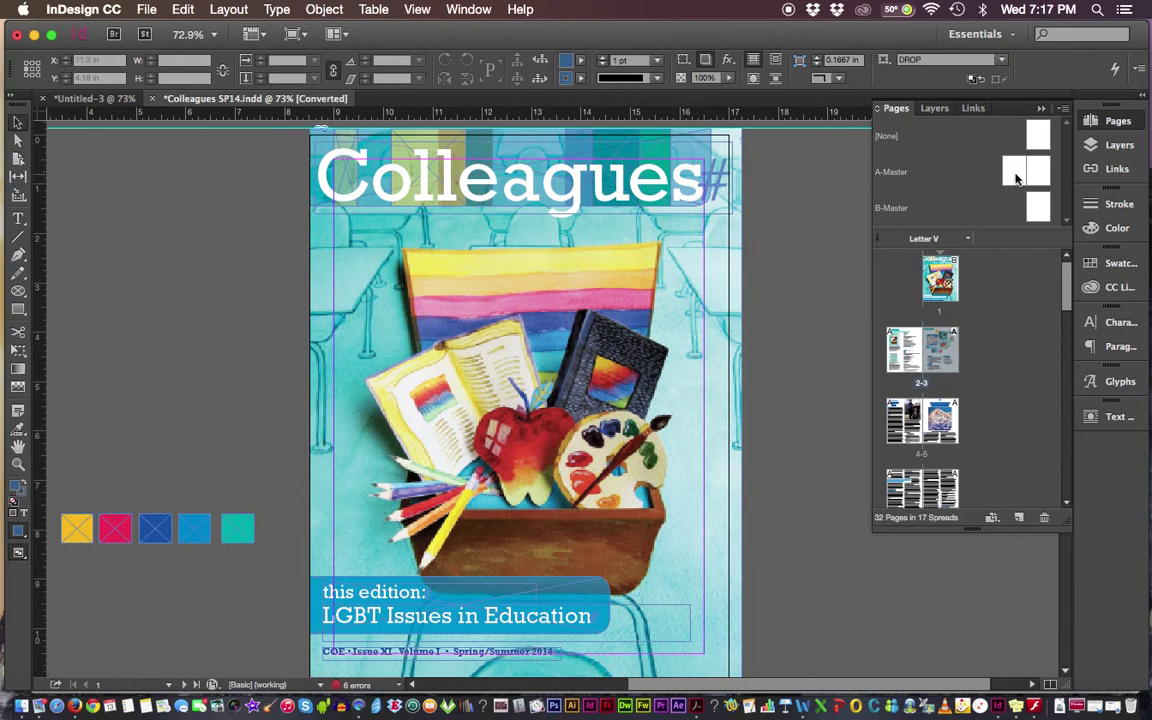
Open the B-Master, then switch to the A-Master spread's right and left pages
{"action": "double_click", "coordinate": [1037, 208]}
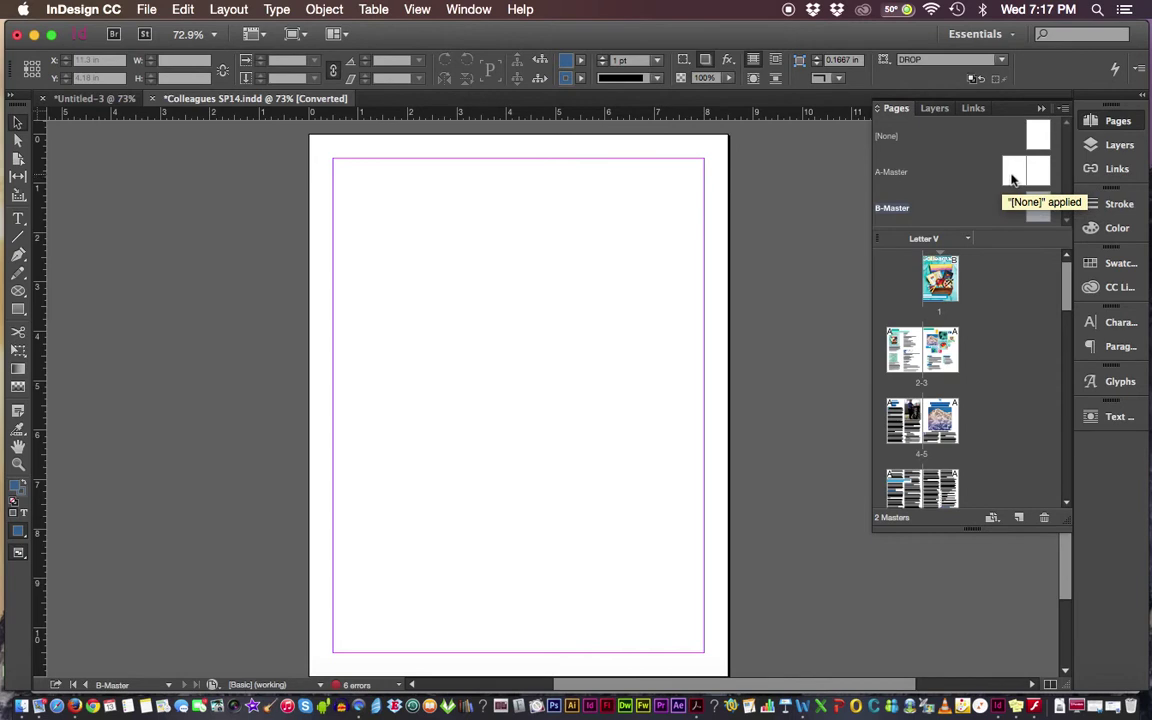
{"action": "double_click", "coordinate": [1014, 176]}
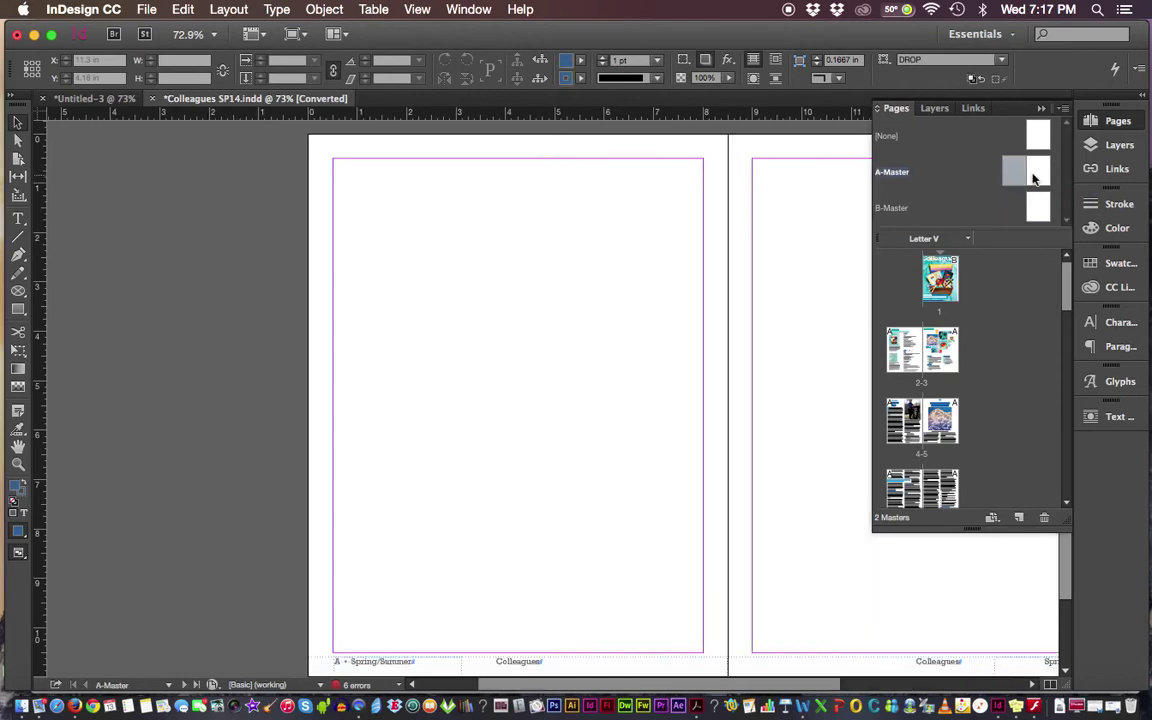
{"action": "double_click", "coordinate": [1037, 172]}
{"action": "double_click", "coordinate": [1014, 176]}
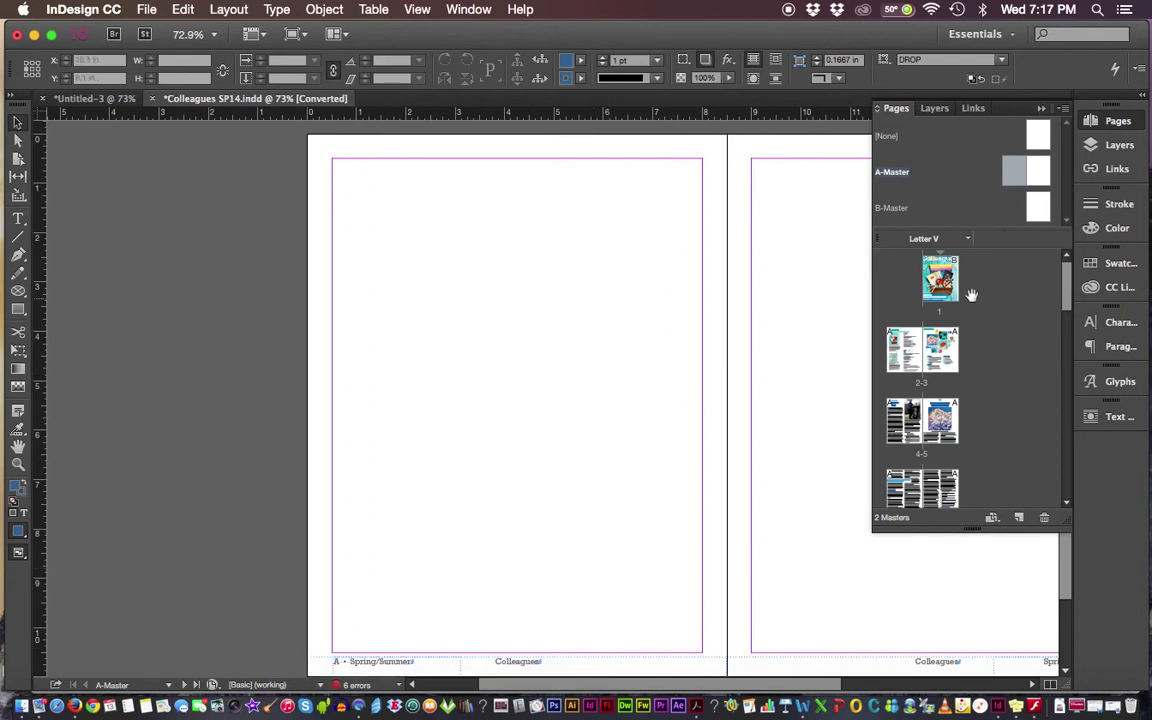
Zoom to 125% and pan to the A-Master footer showing 'A • Spring/Summer' and 'Colleagues'
{"action": "left_click_drag", "start_coordinate": [1047, 152], "coordinate": [1041, 179]}
{"action": "key", "text": "super+equal"}
{"action": "key", "text": "super+equal"}
{"action": "left_click_drag", "start_coordinate": [509, 560], "coordinate": [525, 167]}
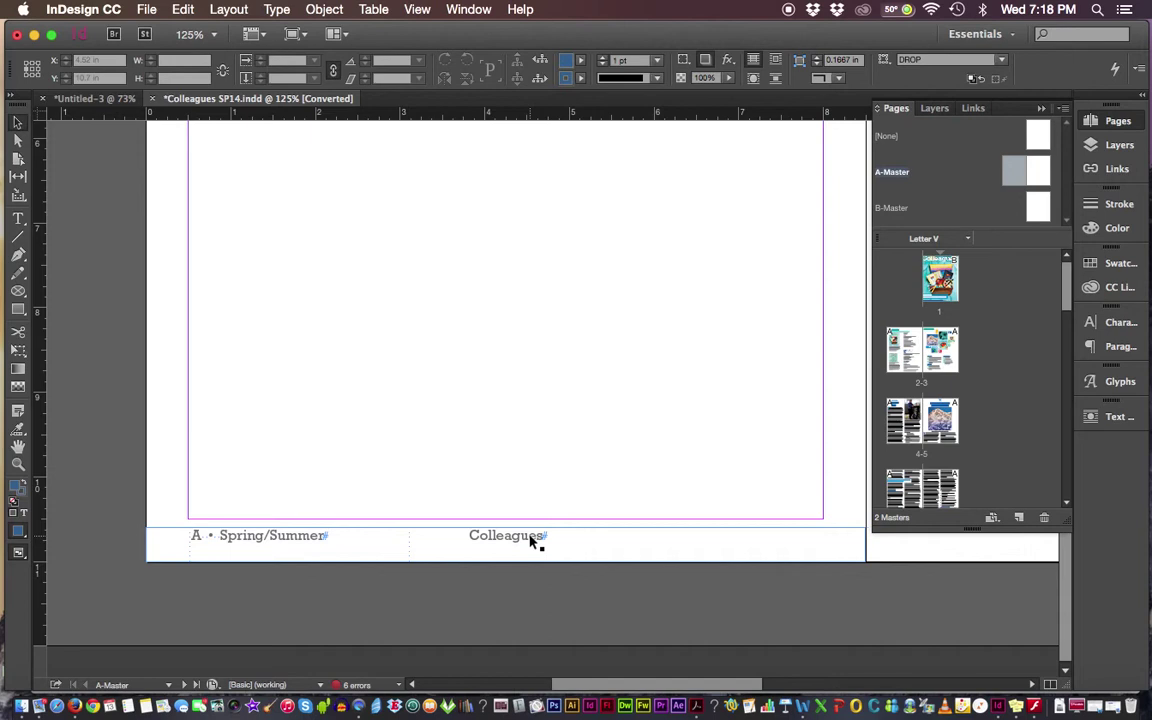
{"action": "key", "text": "super+0"}
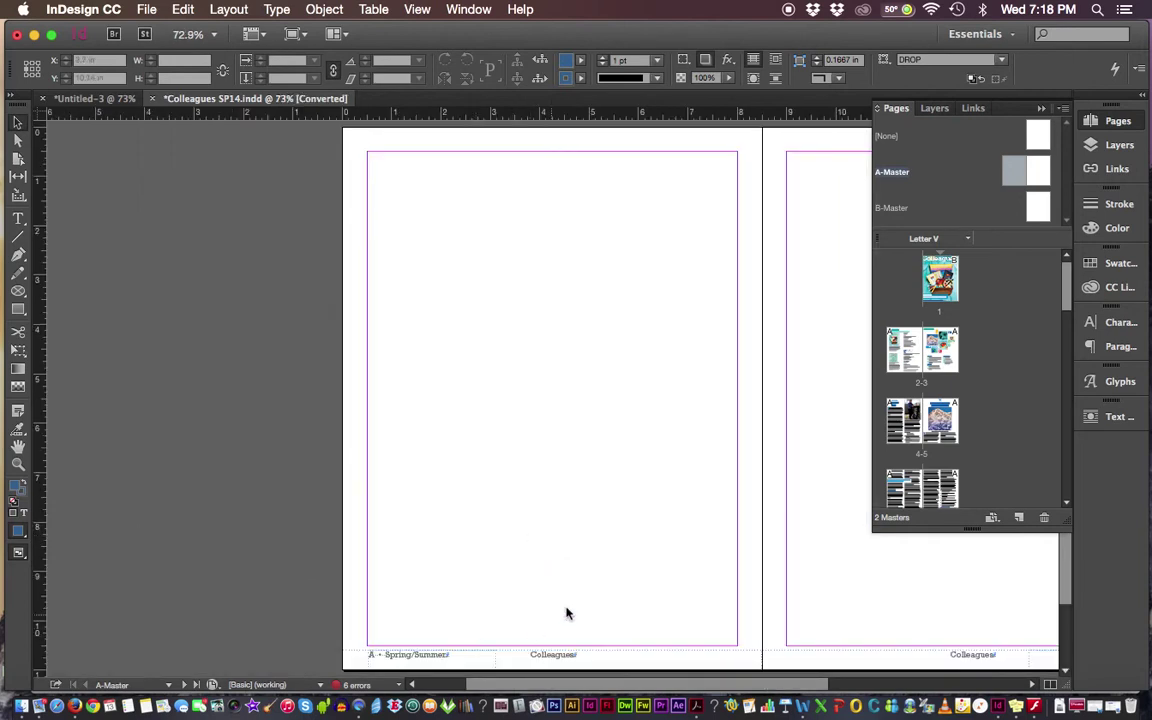
{"action": "left_click_drag", "start_coordinate": [568, 612], "coordinate": [276, 501]}
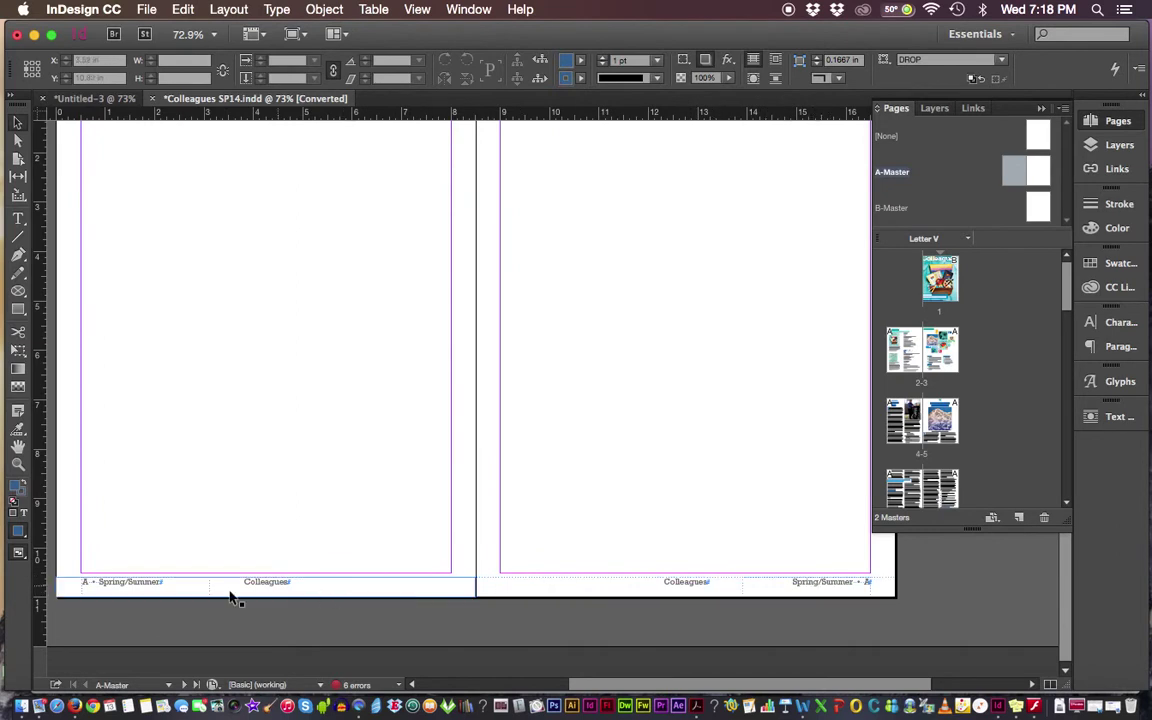
{"action": "key", "text": "super+alt+2"}
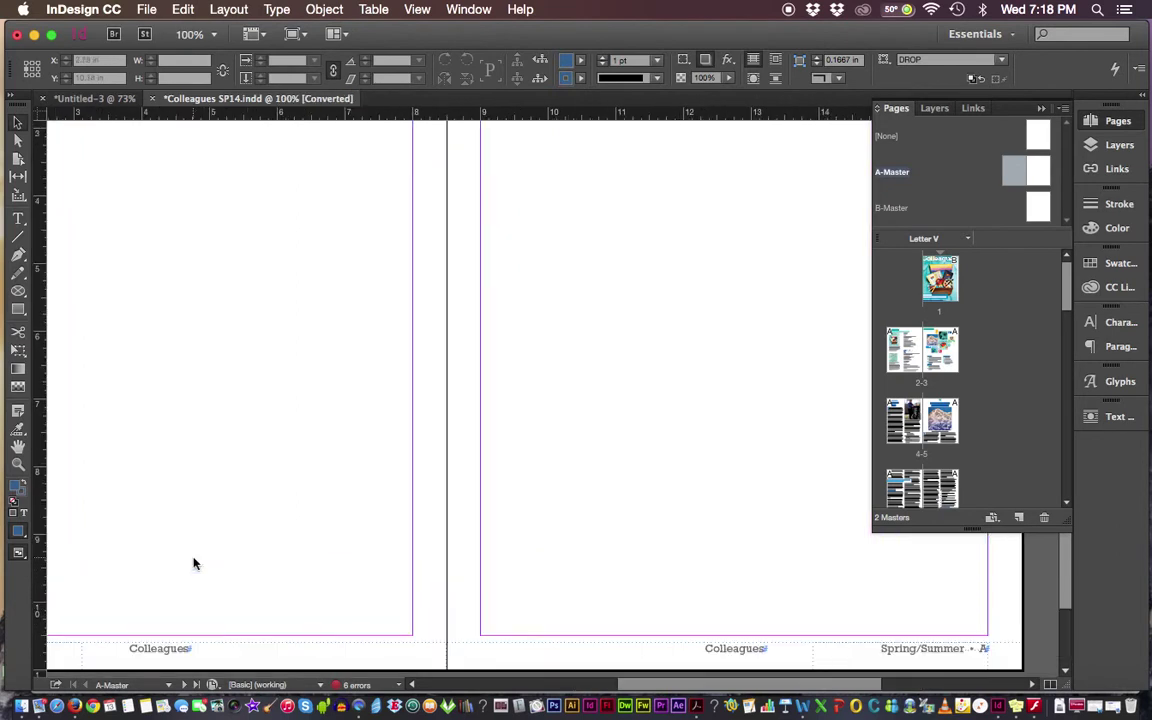
{"action": "left_click_drag", "start_coordinate": [599, 586], "coordinate": [472, 225]}
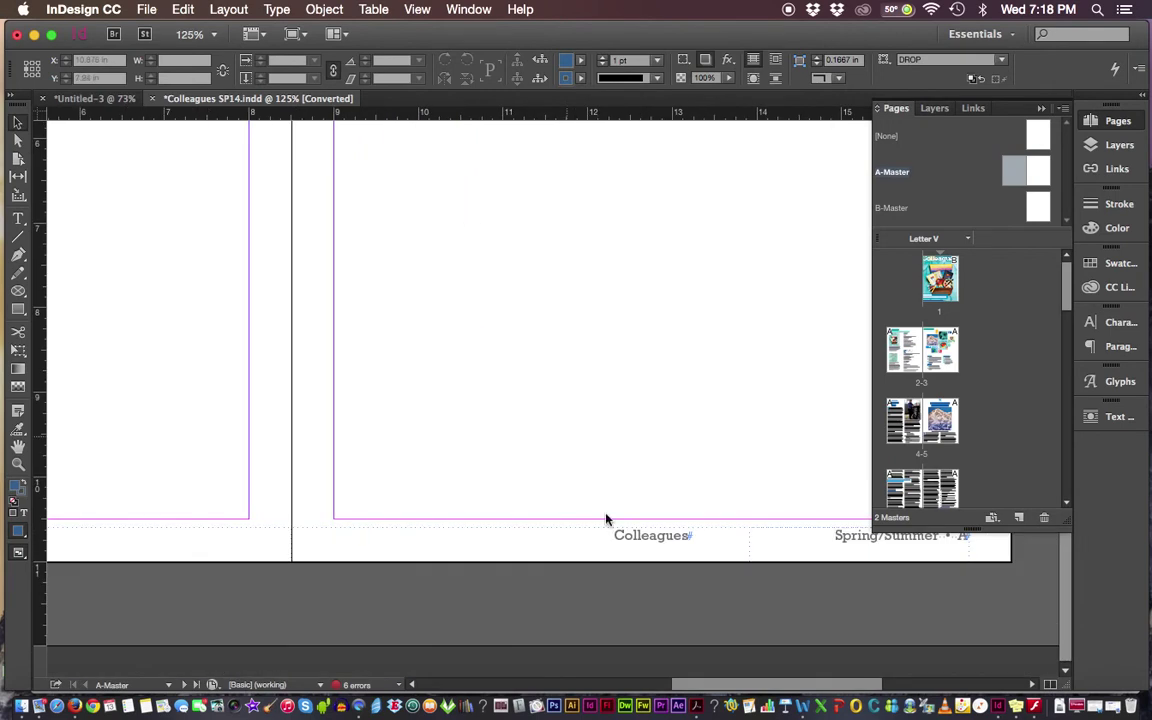
{"action": "scroll", "coordinate": [670, 573], "scroll_direction": "right", "scroll_amount": 3}
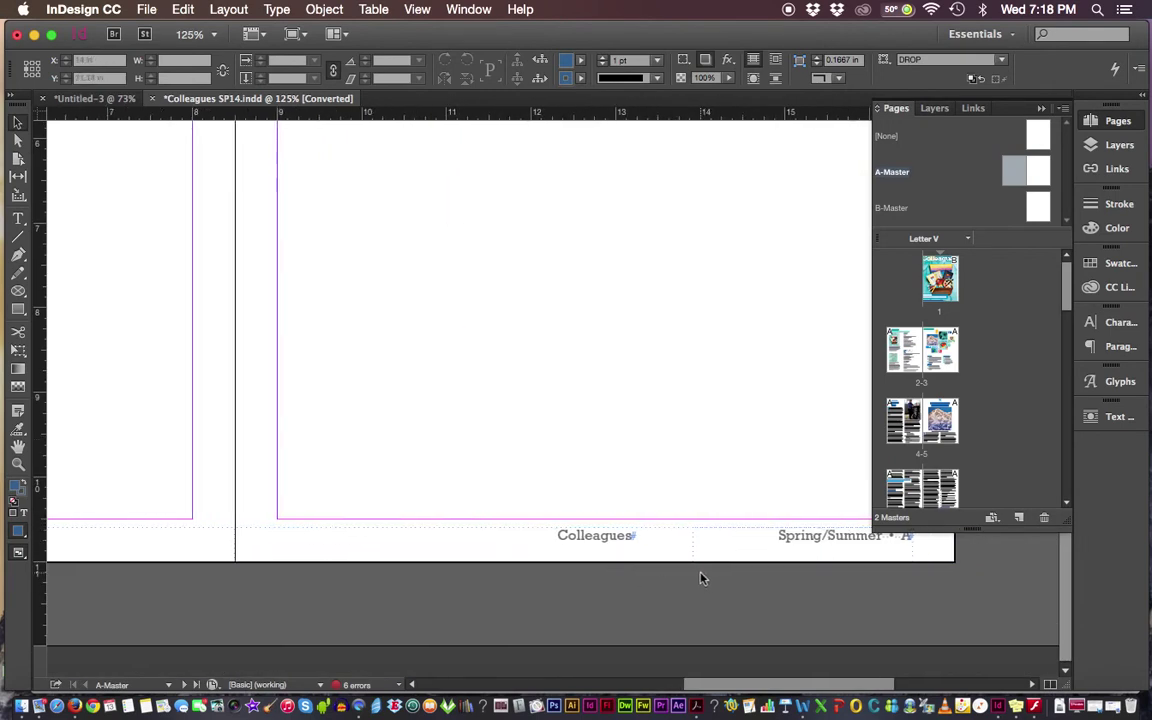
{"action": "key", "text": "super+2"}
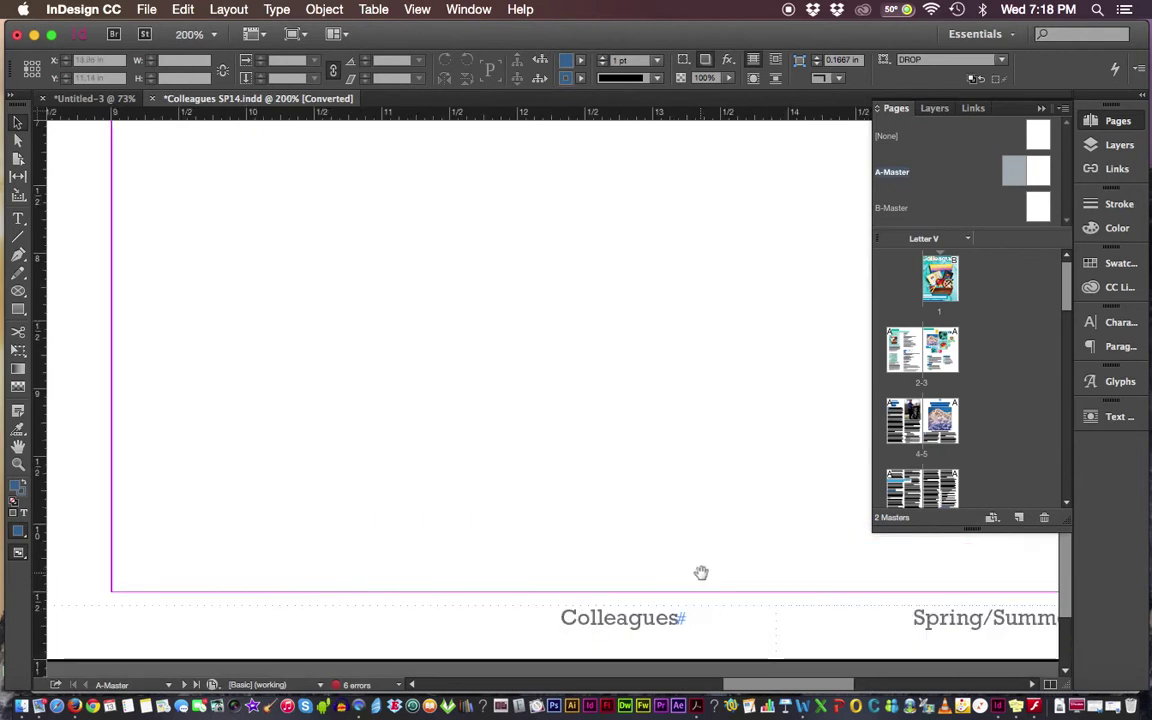
{"action": "left_click_drag", "start_coordinate": [702, 573], "coordinate": [647, 292]}
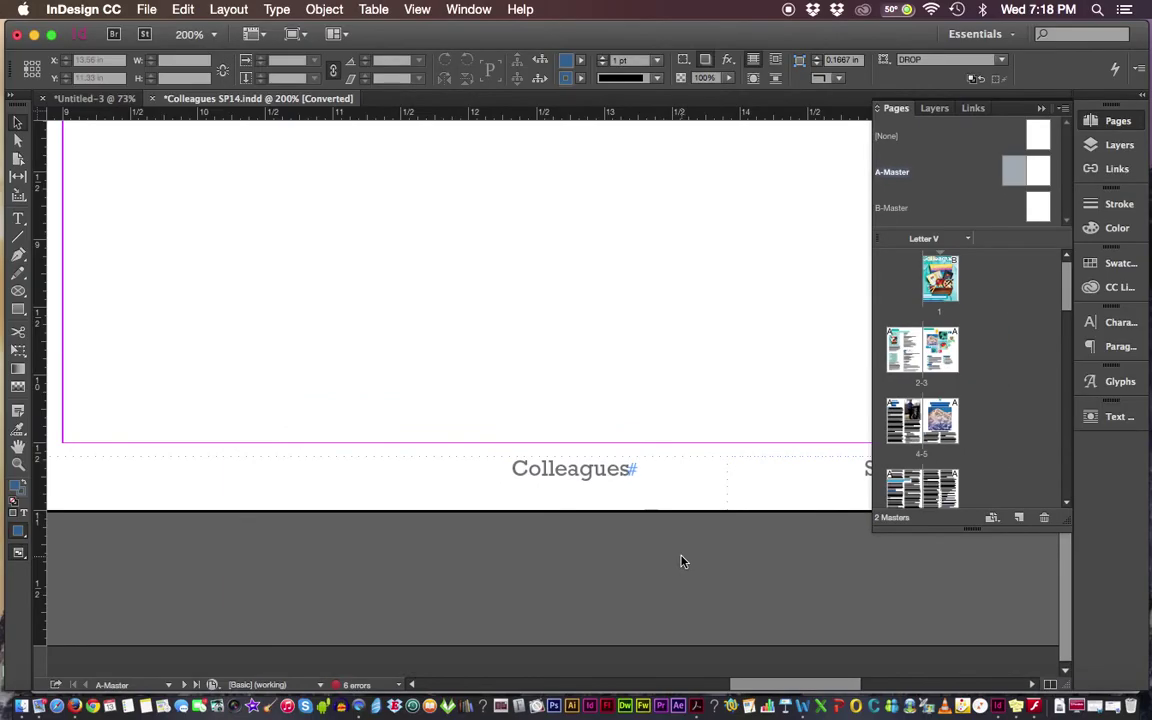
{"action": "key", "text": "super+alt+0"}
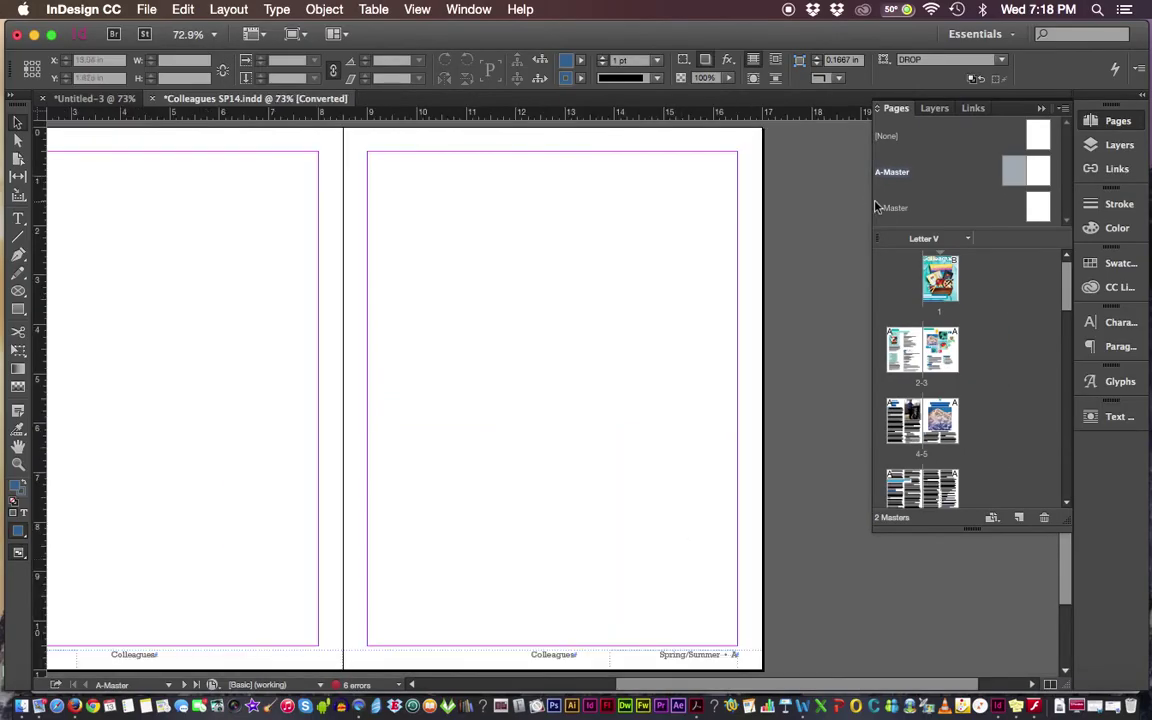
Switch to Untitled-3, go to page 1 with the My Article layout, then select page 4
{"action": "left_click", "coordinate": [100, 99]}
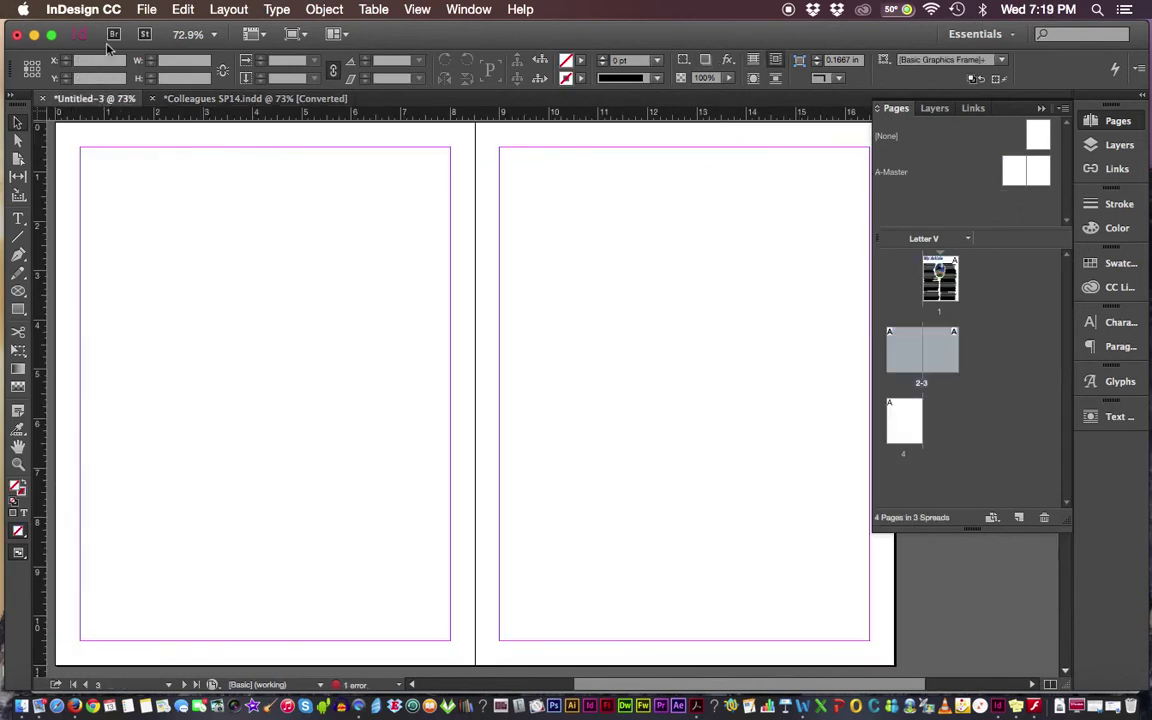
{"action": "left_click", "coordinate": [950, 290]}
{"action": "double_click", "coordinate": [950, 290]}
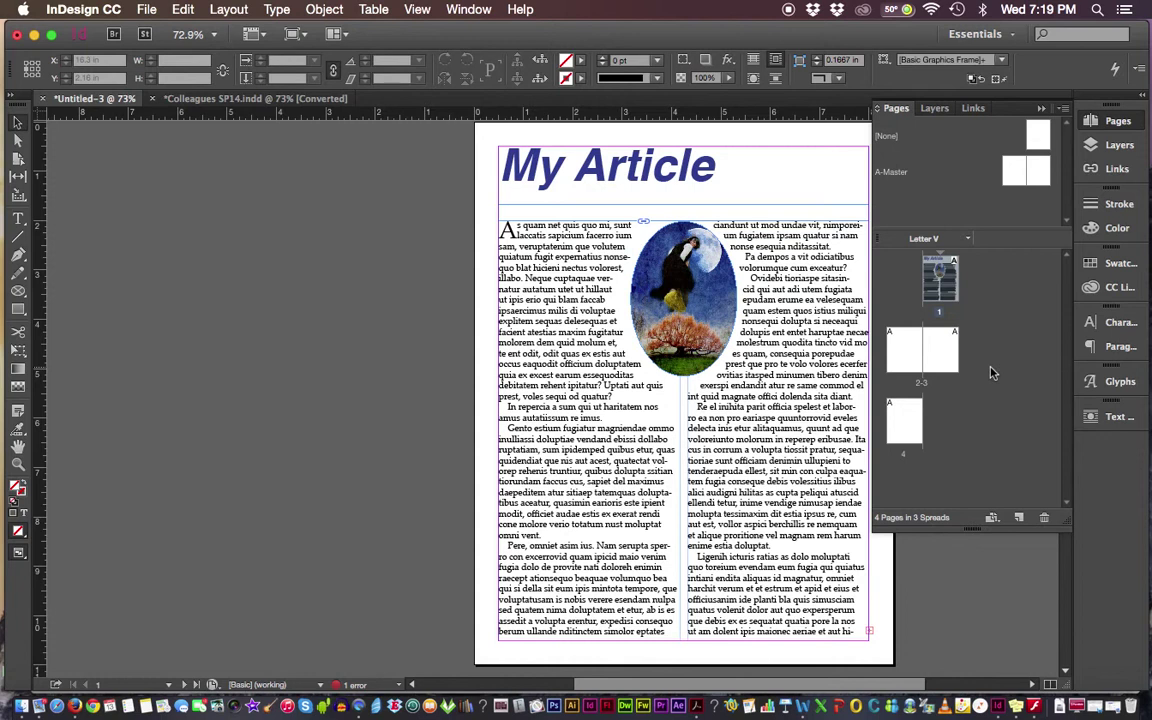
{"action": "left_click", "coordinate": [903, 425]}
{"action": "left_click", "coordinate": [940, 345]}
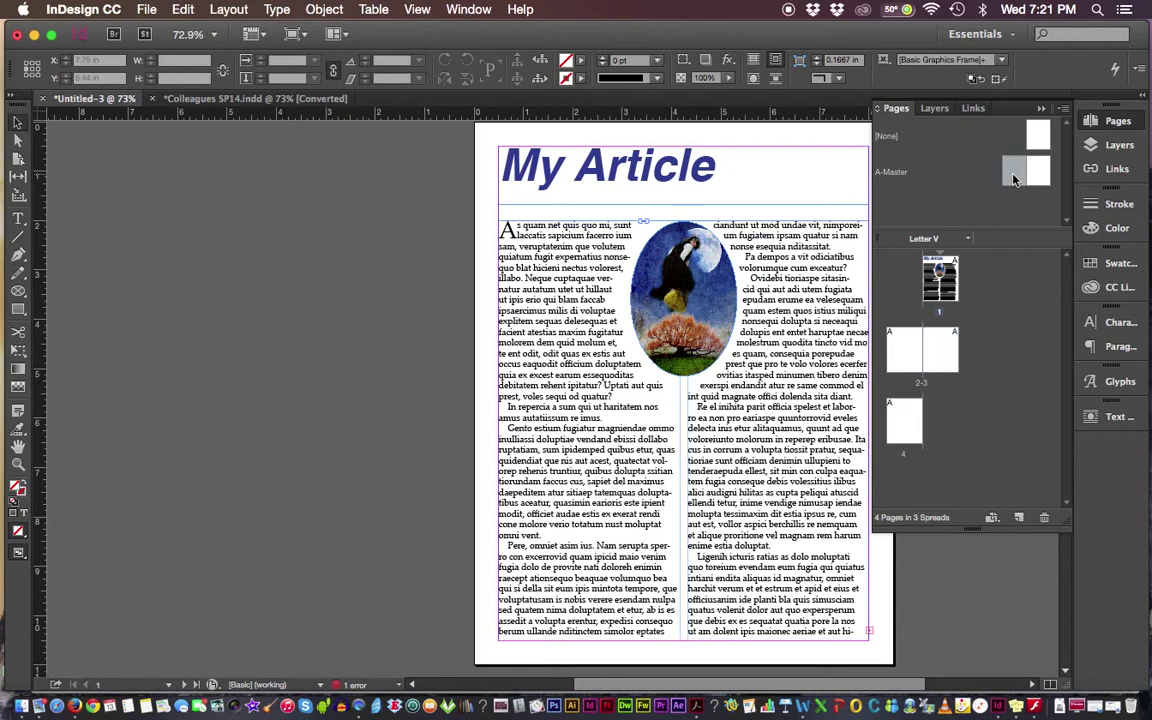
{"action": "double_click", "coordinate": [1013, 178]}
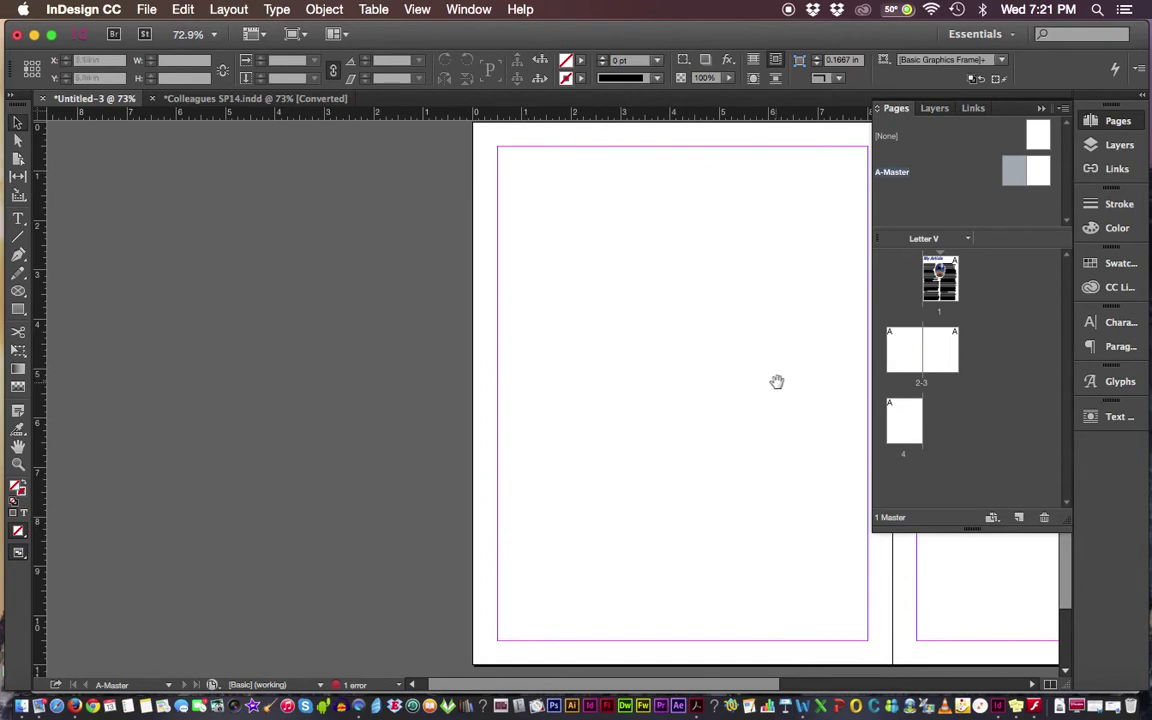
Unlink the A-Master margins and raise the bottom margin to 0.625 in
{"action": "left_click_drag", "start_coordinate": [776, 380], "coordinate": [435, 334]}
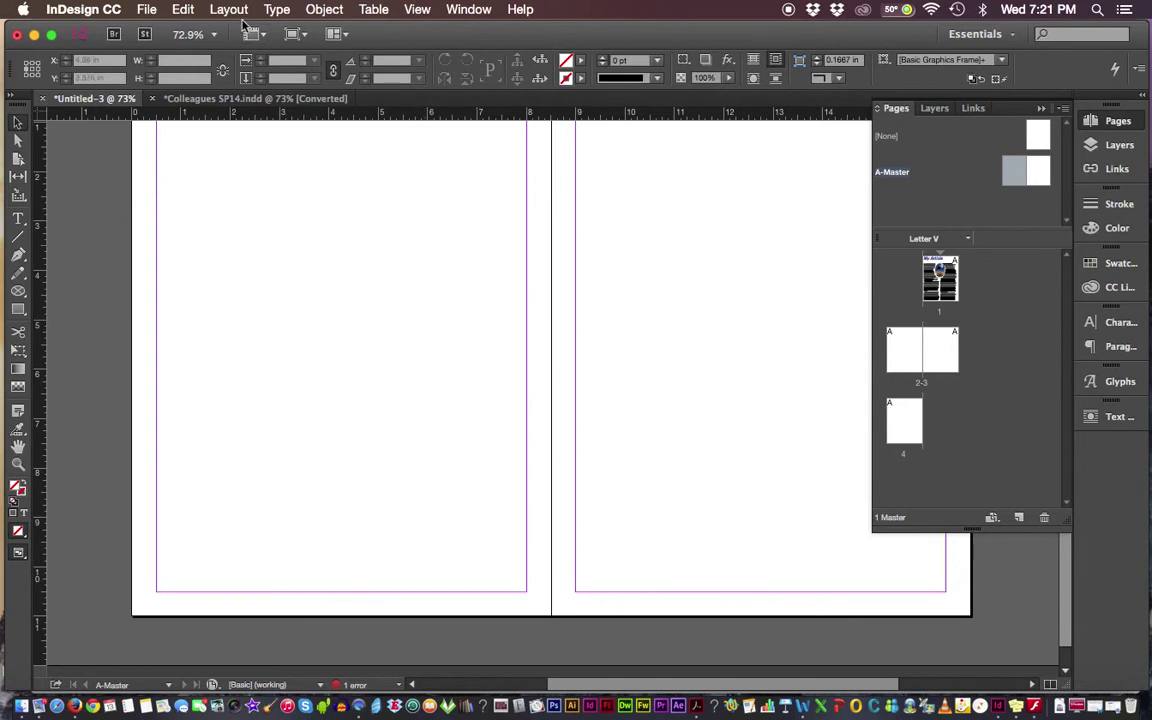
{"action": "left_click", "coordinate": [216, 12]}
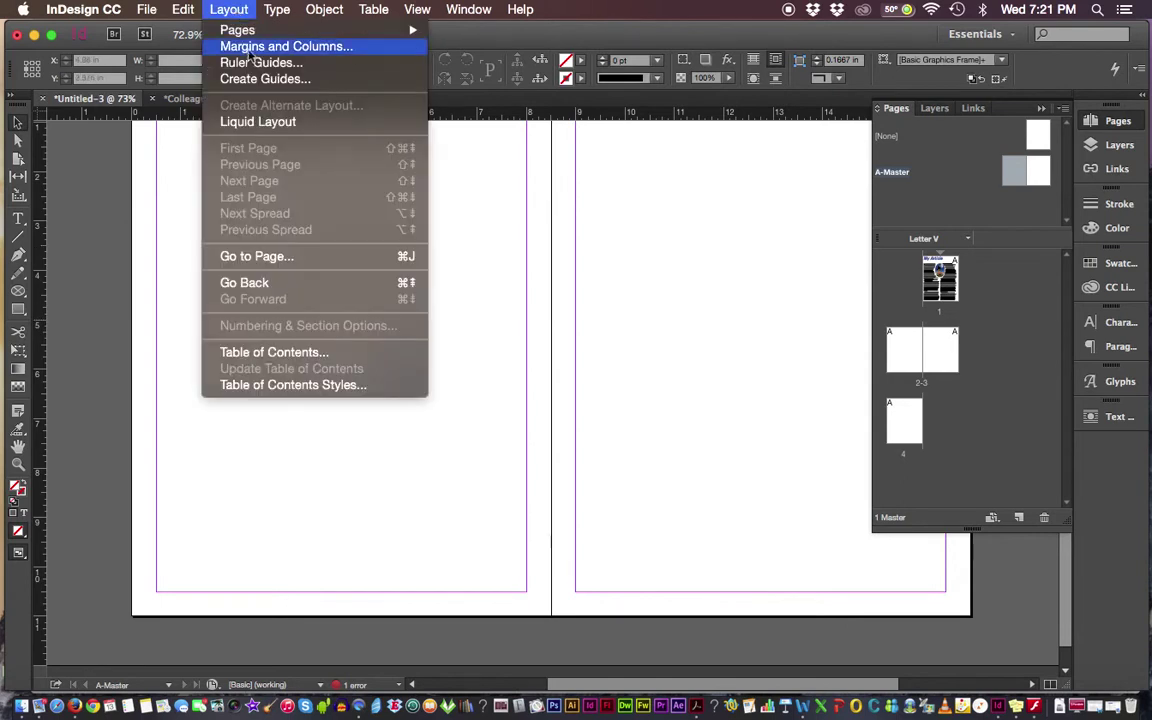
{"action": "left_click", "coordinate": [250, 48]}
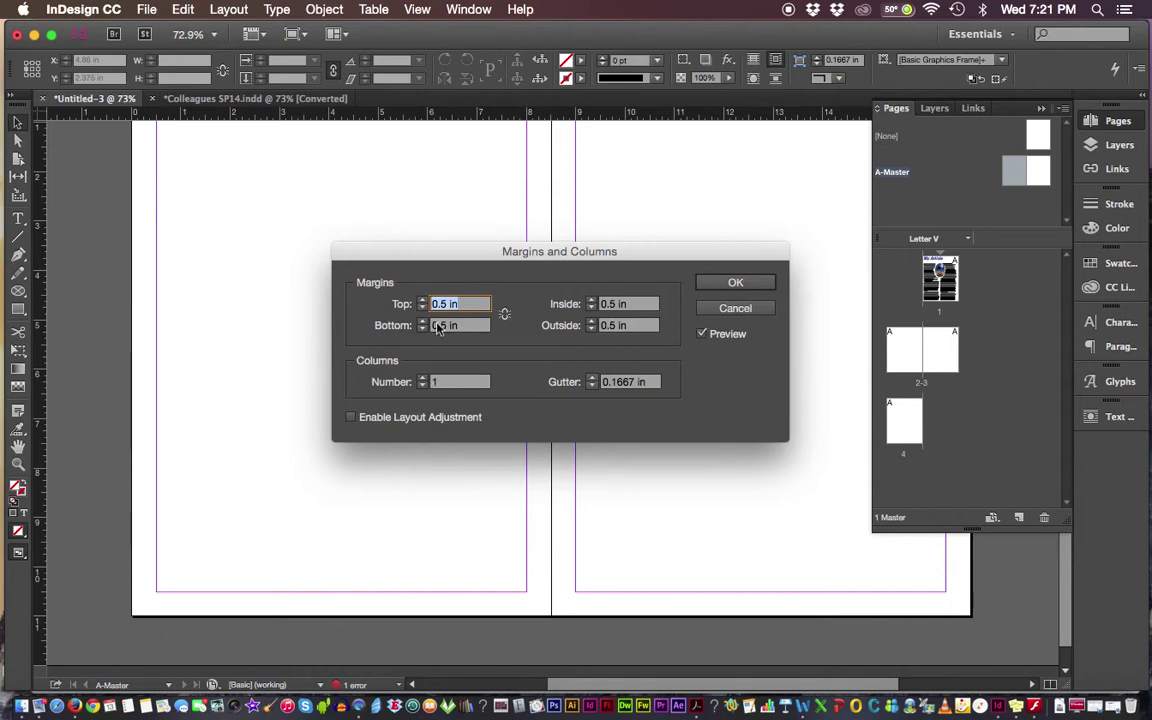
{"action": "left_click", "coordinate": [505, 315]}
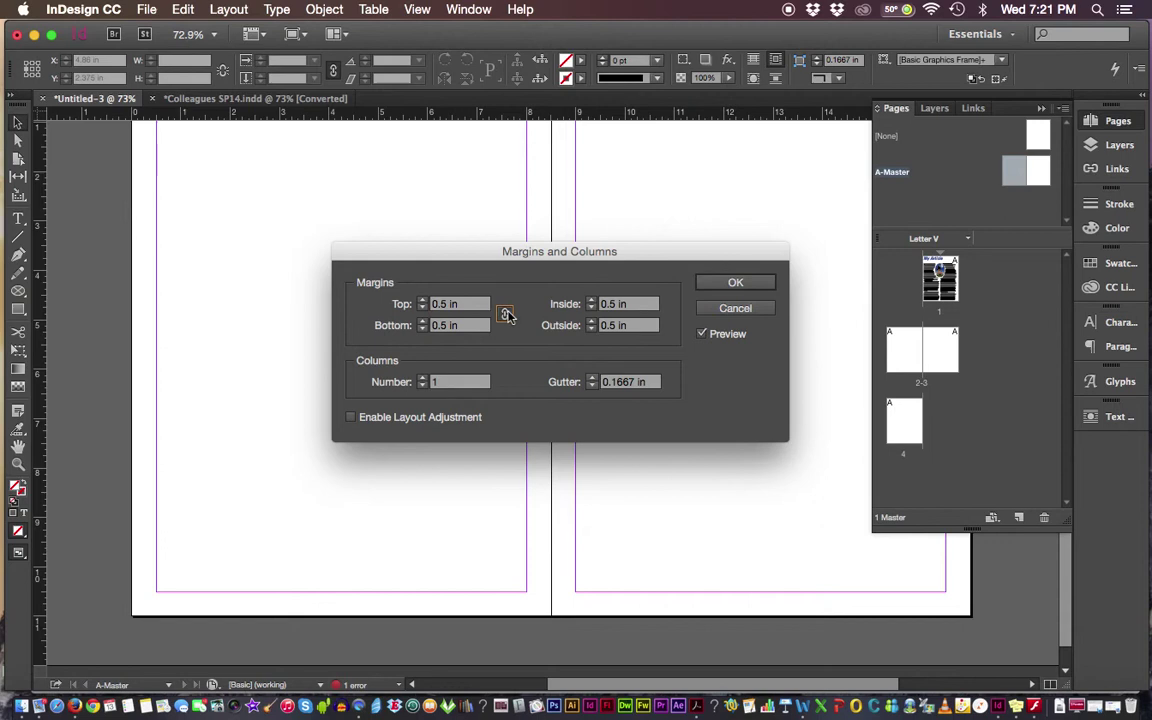
{"action": "left_click", "coordinate": [423, 323]}
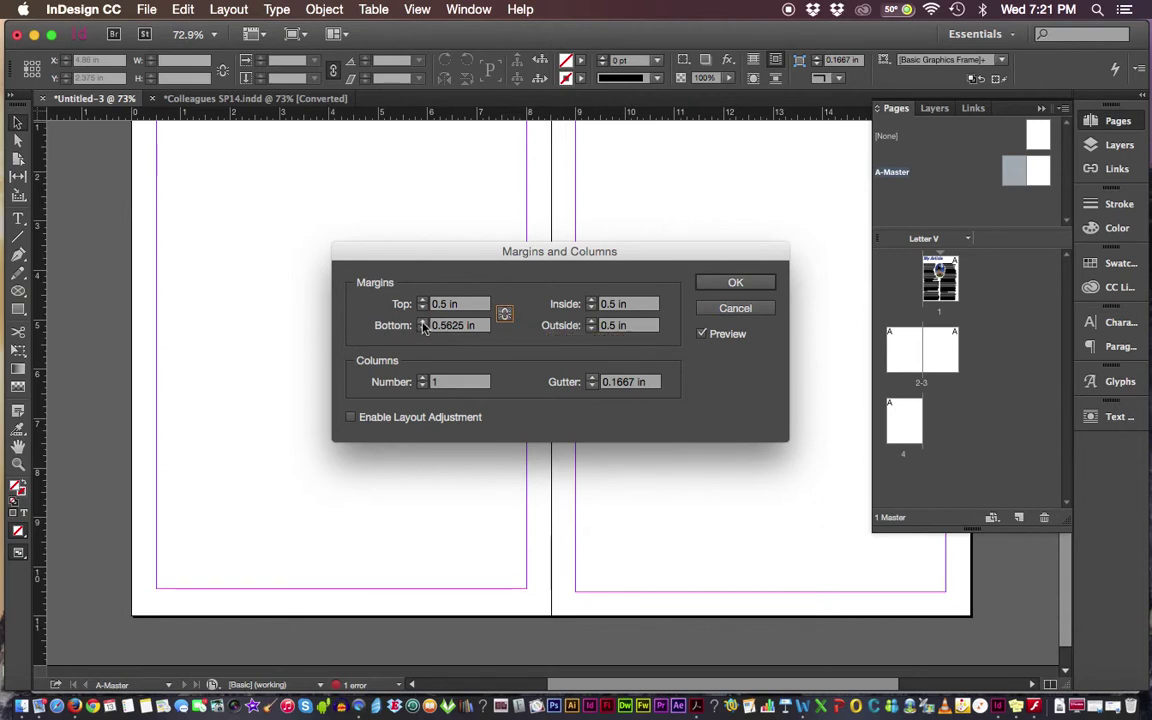
{"action": "left_click", "coordinate": [423, 323]}
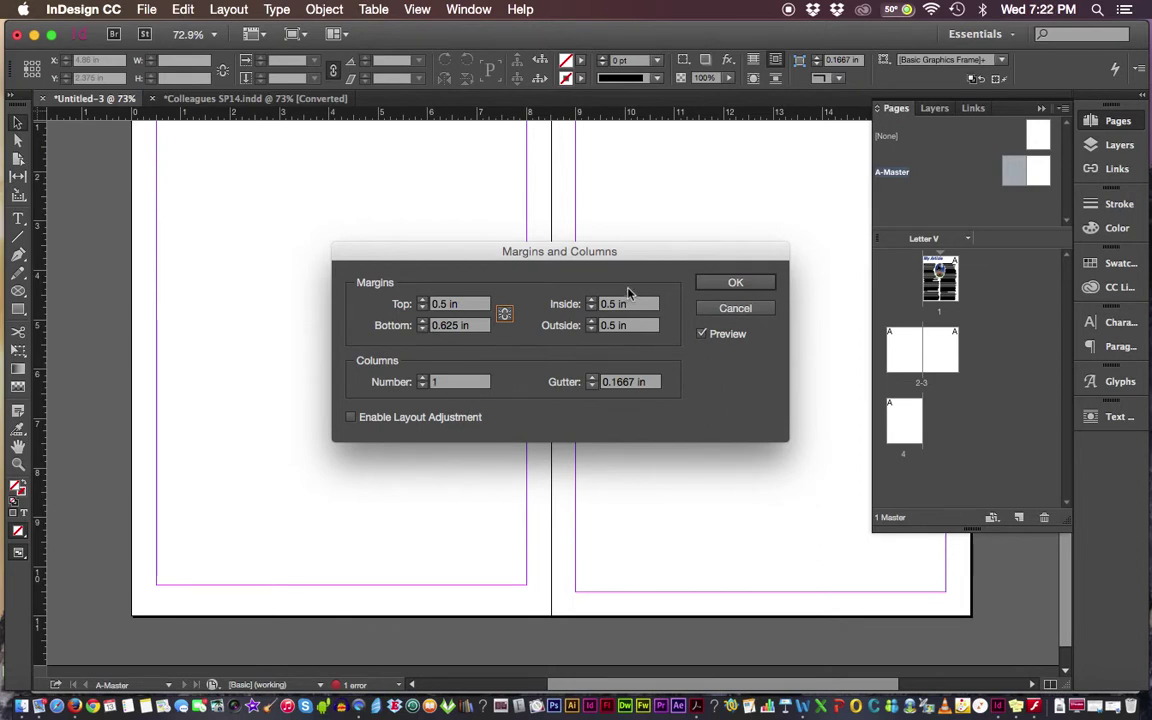
{"action": "left_click", "coordinate": [735, 283]}
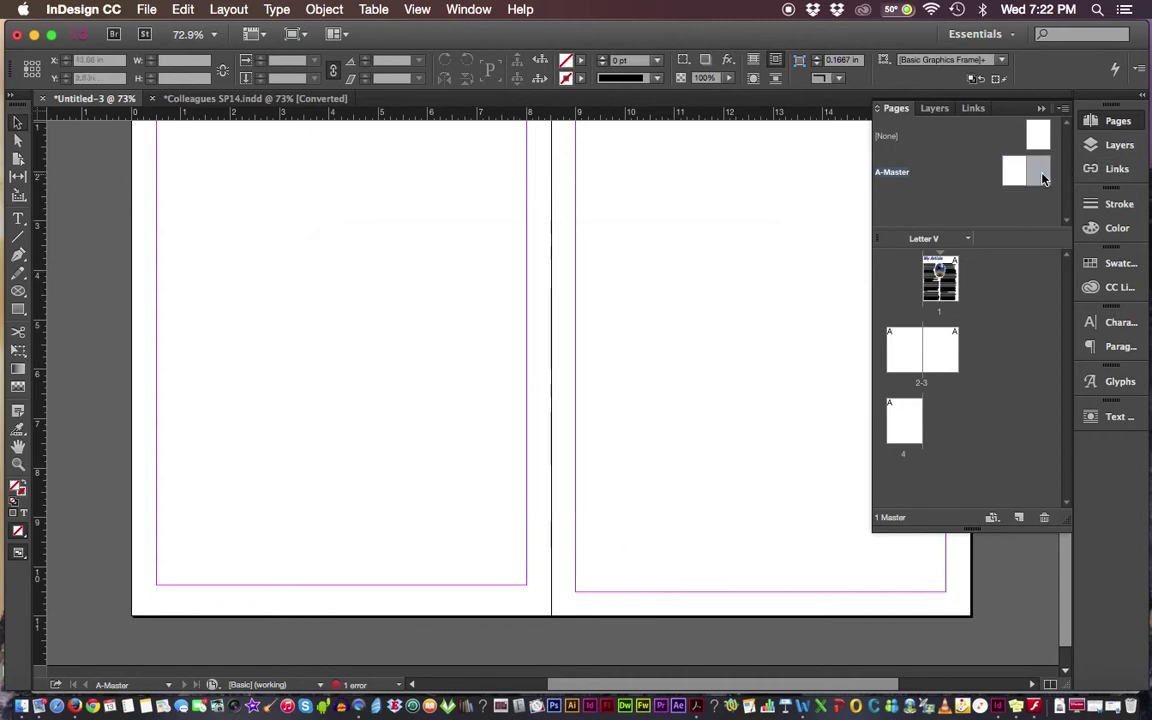
{"action": "left_click", "coordinate": [229, 9]}
{"action": "left_click", "coordinate": [283, 46]}
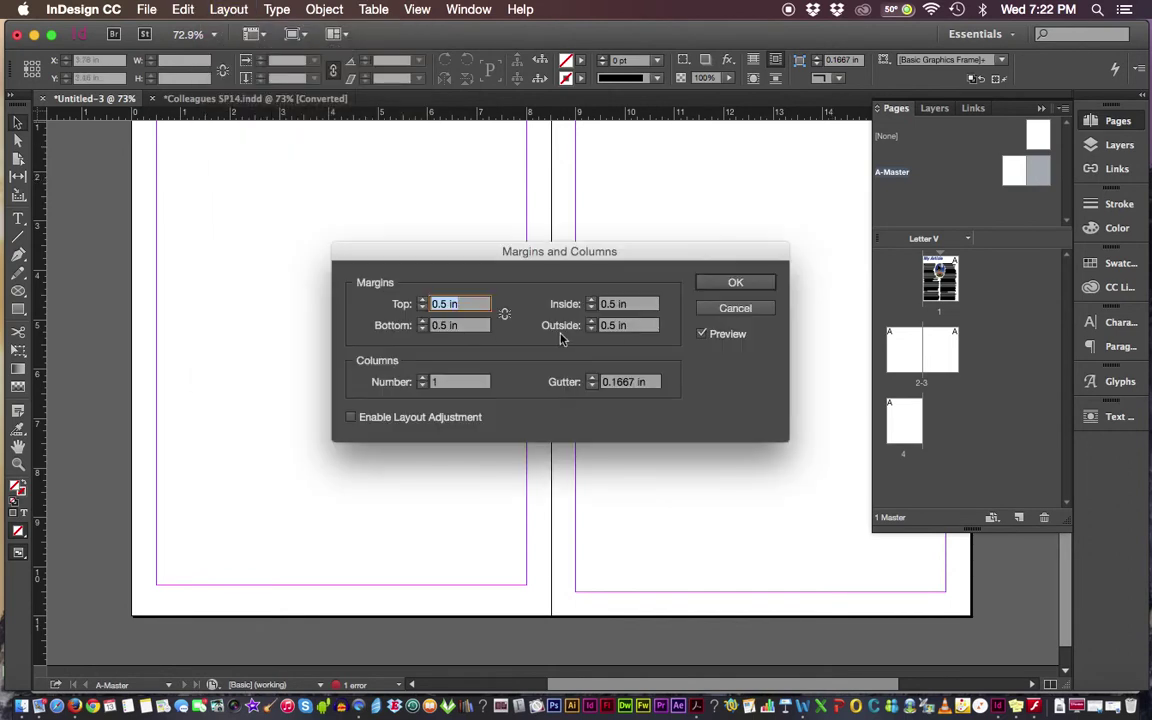
{"action": "left_click", "coordinate": [422, 321]}
{"action": "left_click", "coordinate": [422, 321]}
{"action": "left_click", "coordinate": [738, 283]}
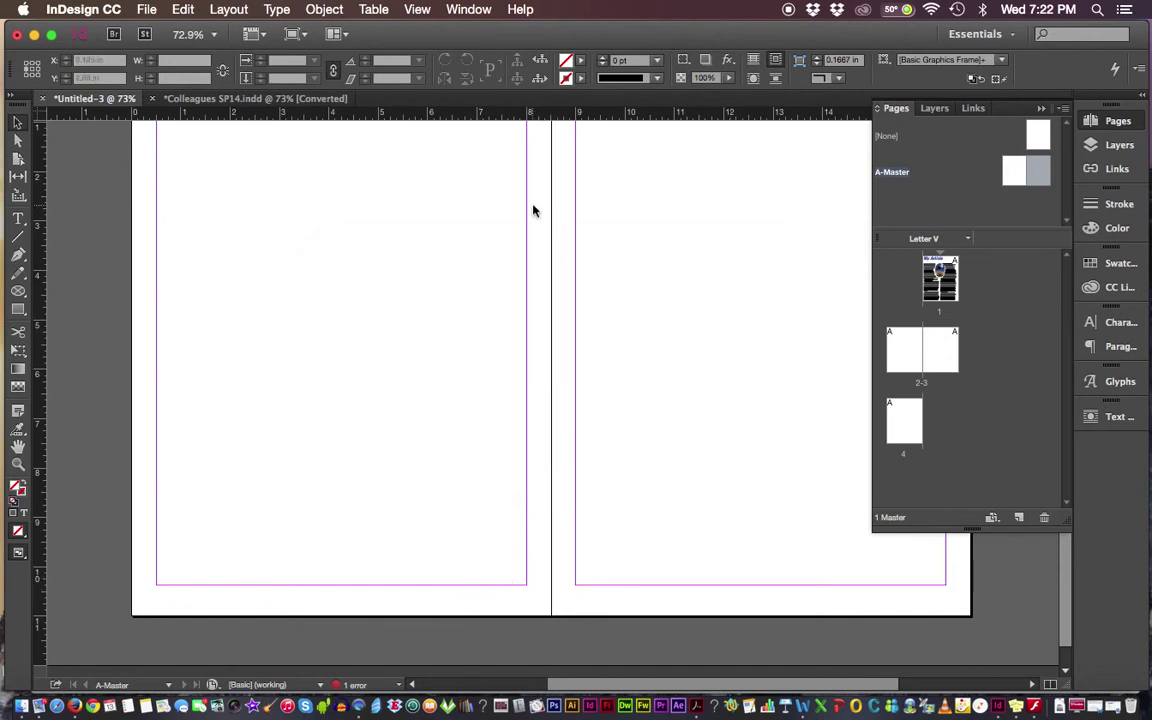
Draw a text frame across the left master page's bottom margin and centre its text
{"action": "left_click", "coordinate": [18, 220]}
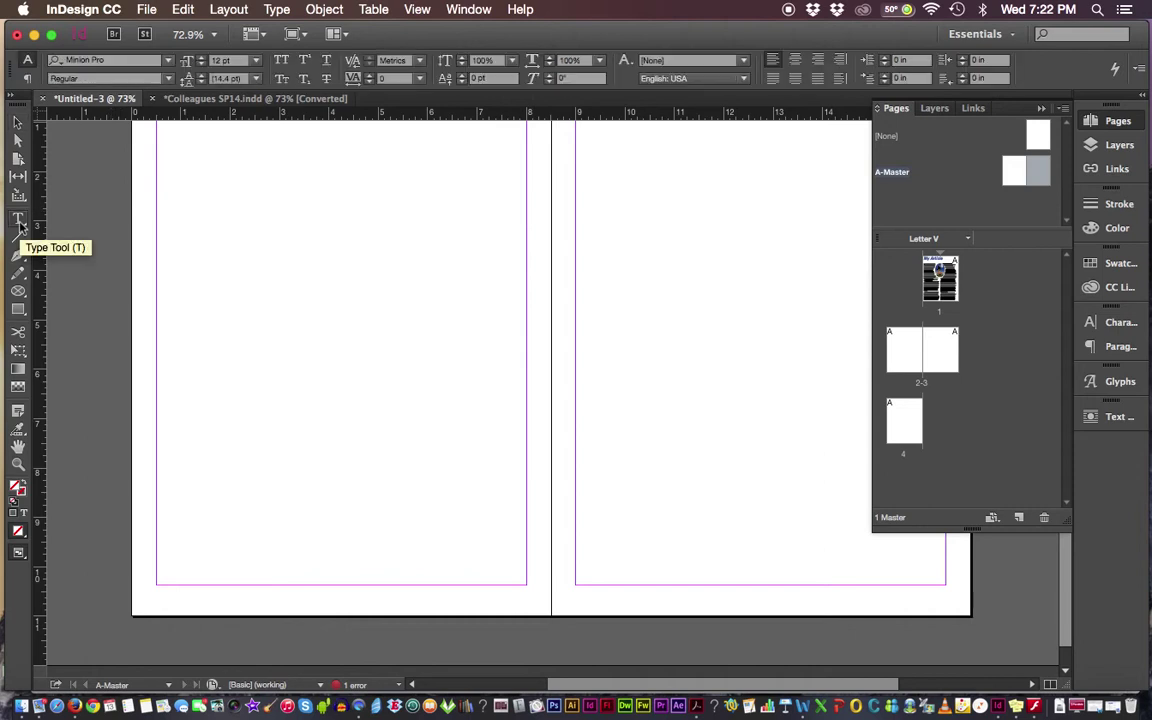
{"action": "left_click", "coordinate": [19, 226]}
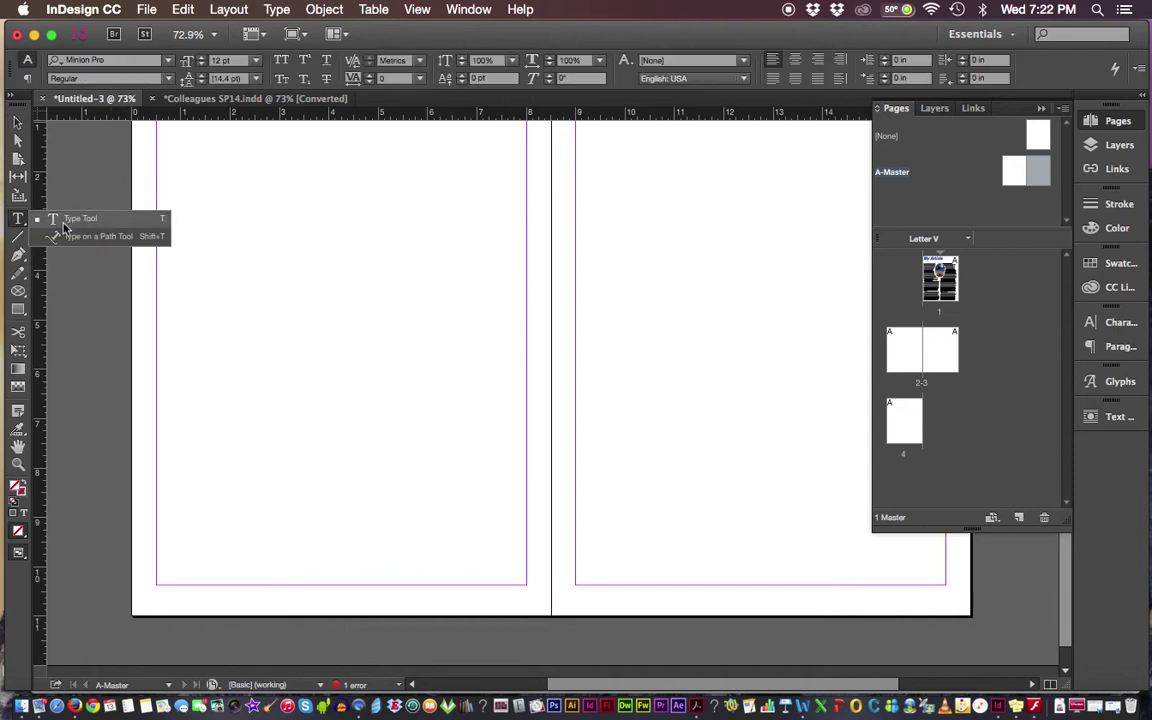
{"action": "left_click", "coordinate": [56, 219]}
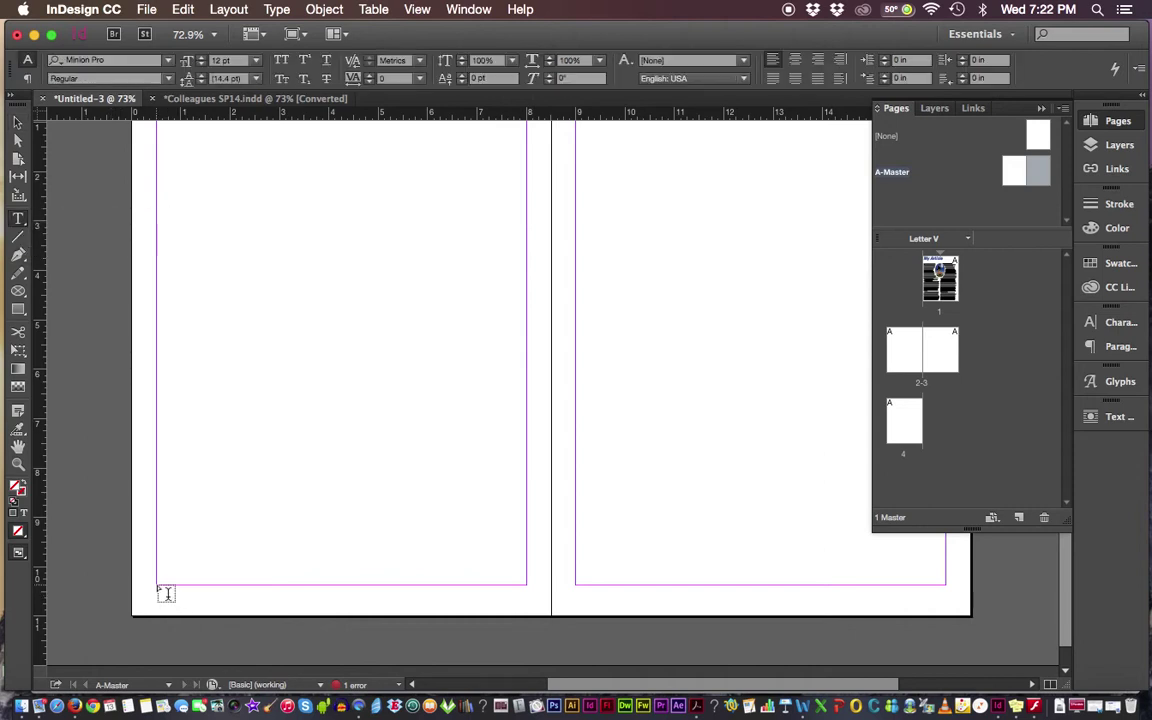
{"action": "left_click_drag", "start_coordinate": [161, 594], "coordinate": [527, 614]}
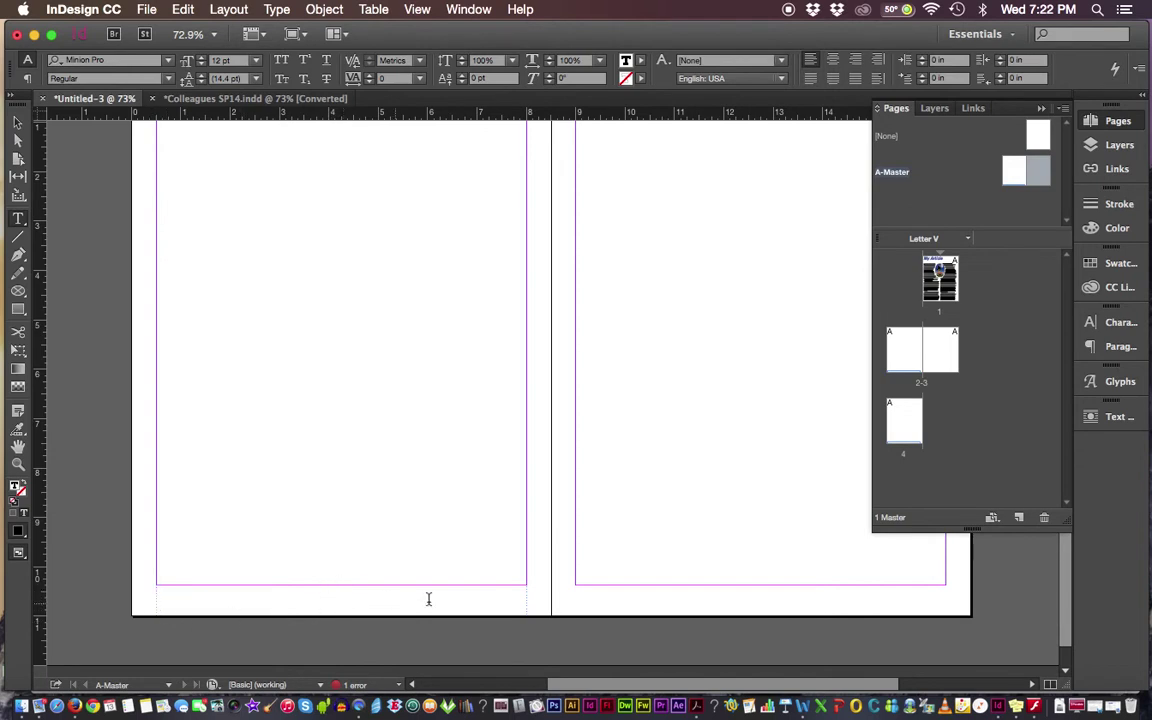
{"action": "left_click", "coordinate": [196, 594]}
{"action": "key", "text": "super+equal"}
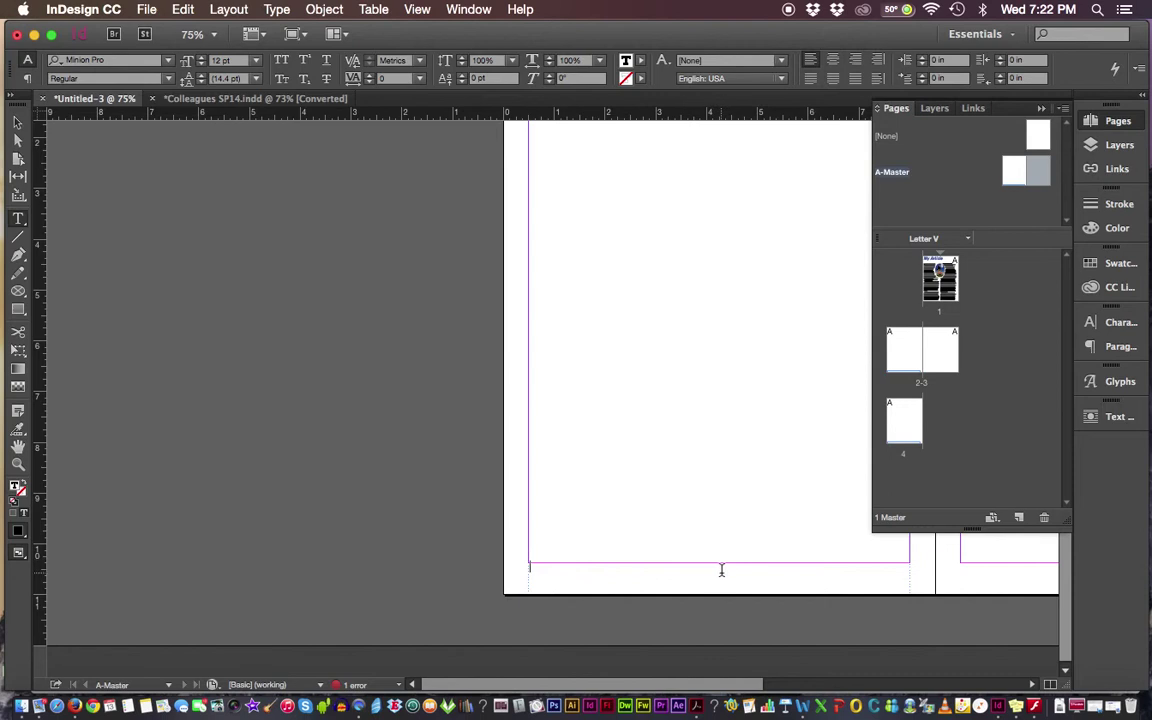
{"action": "left_click", "coordinate": [833, 63]}
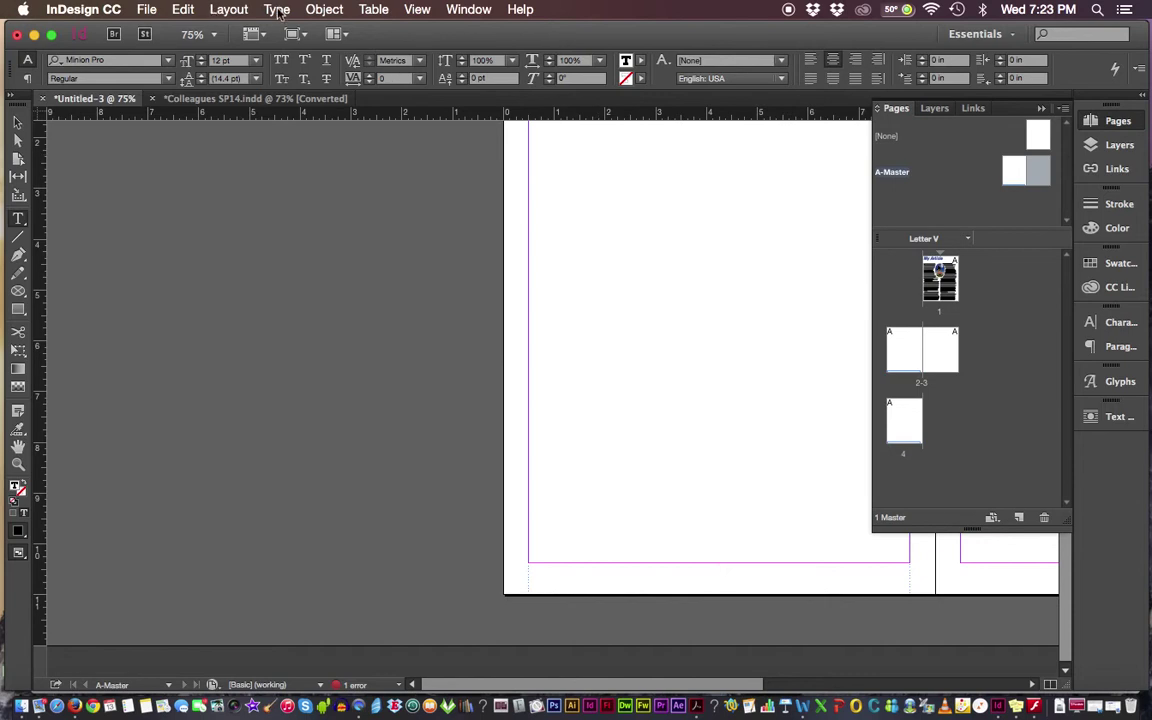
Insert a Current Page Number marker into the footer frame via Insert Special Character > Markers
{"action": "left_click", "coordinate": [278, 10]}
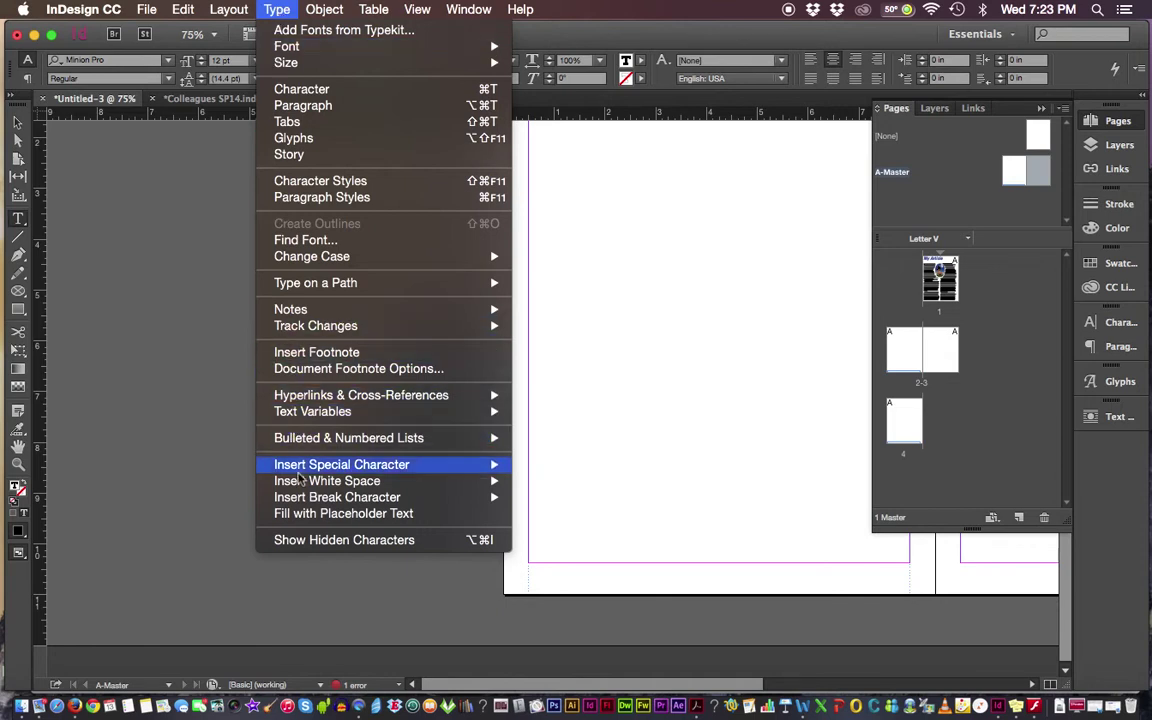
{"action": "mouse_move", "coordinate": [297, 468]}
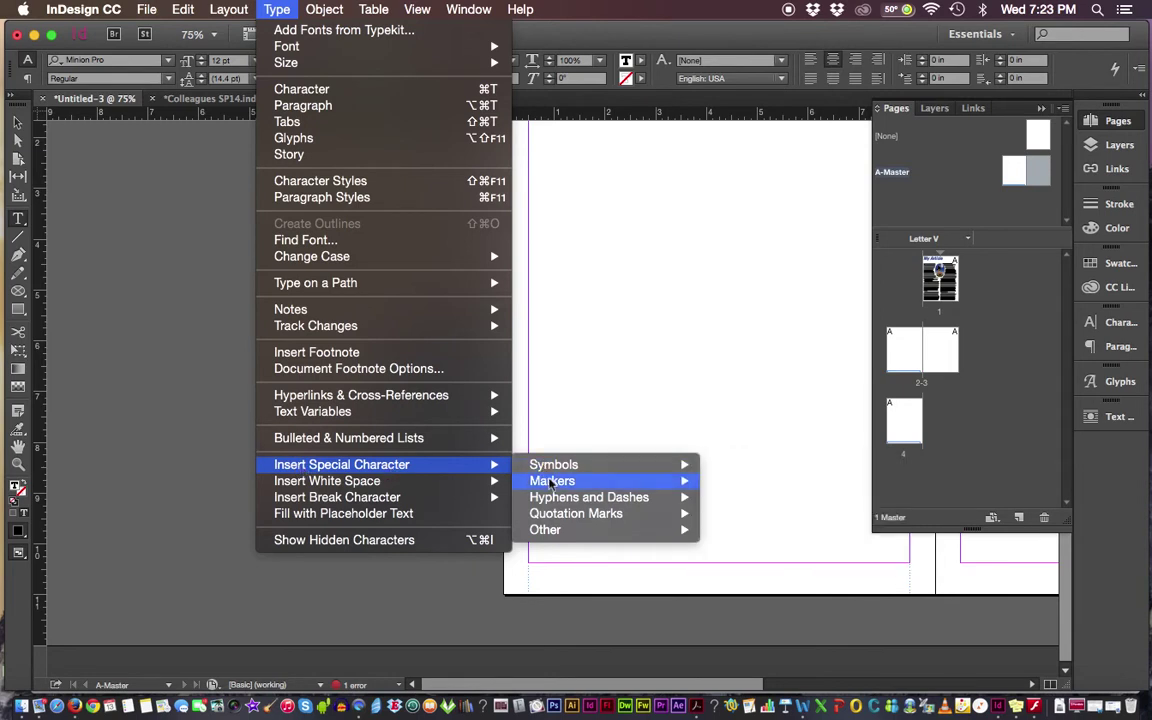
{"action": "mouse_move", "coordinate": [553, 487]}
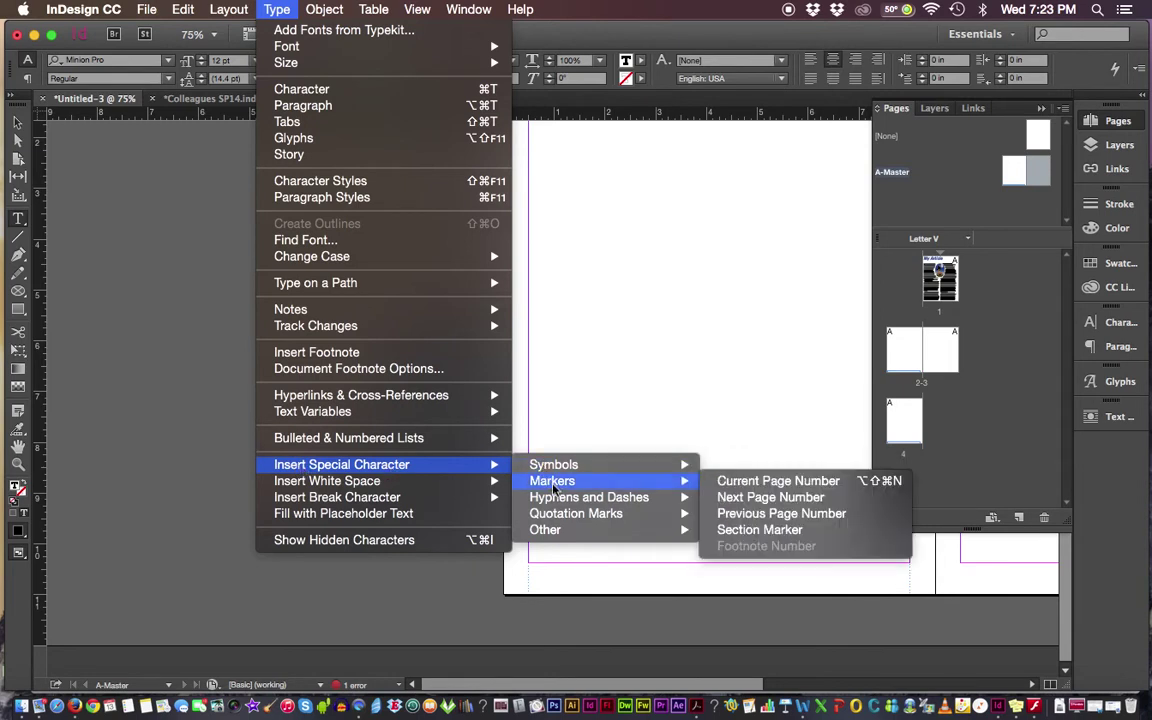
{"action": "left_click", "coordinate": [757, 483]}
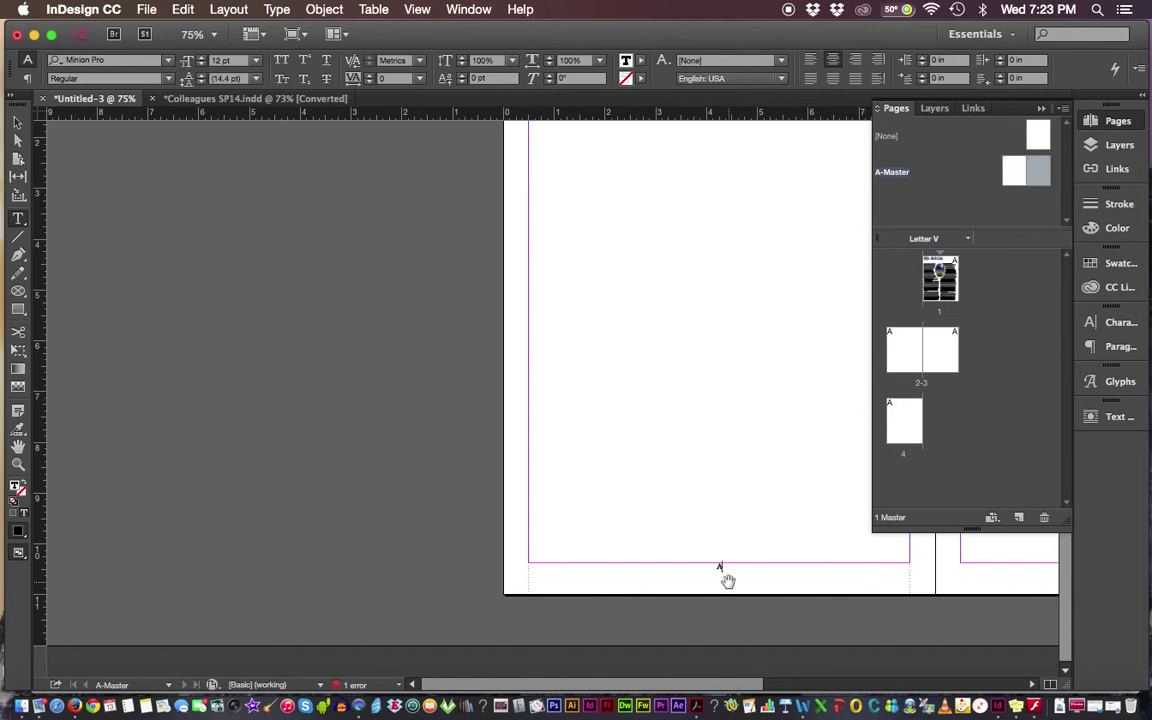
{"action": "key", "text": "super+equal"}
{"action": "key", "text": "super+equal"}
{"action": "key", "text": "super+equal"}
{"action": "key", "text": "super+equal"}
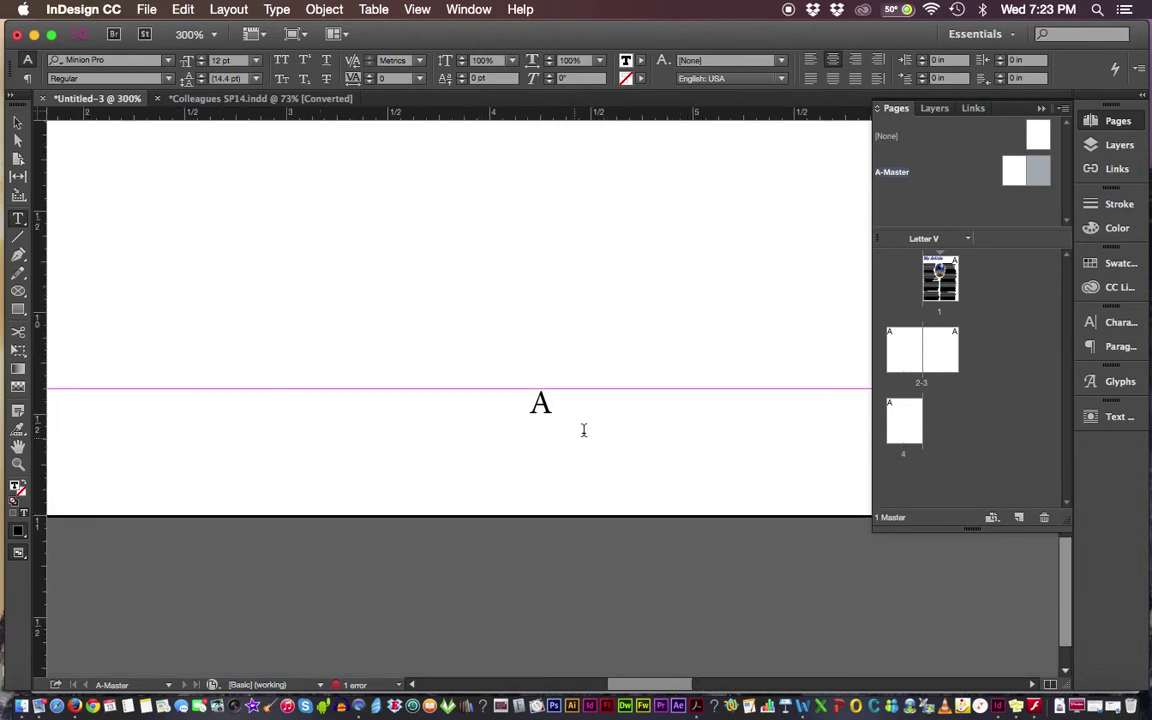
{"action": "key", "text": "super+equal"}
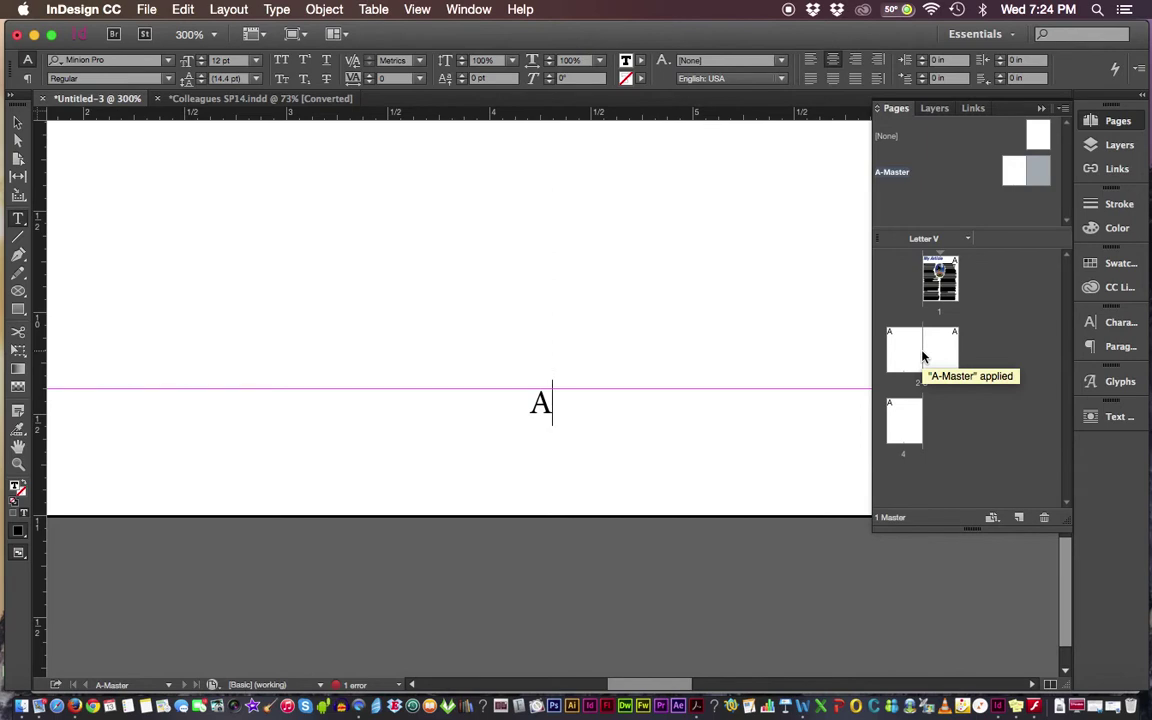
{"action": "key", "text": "super+0"}
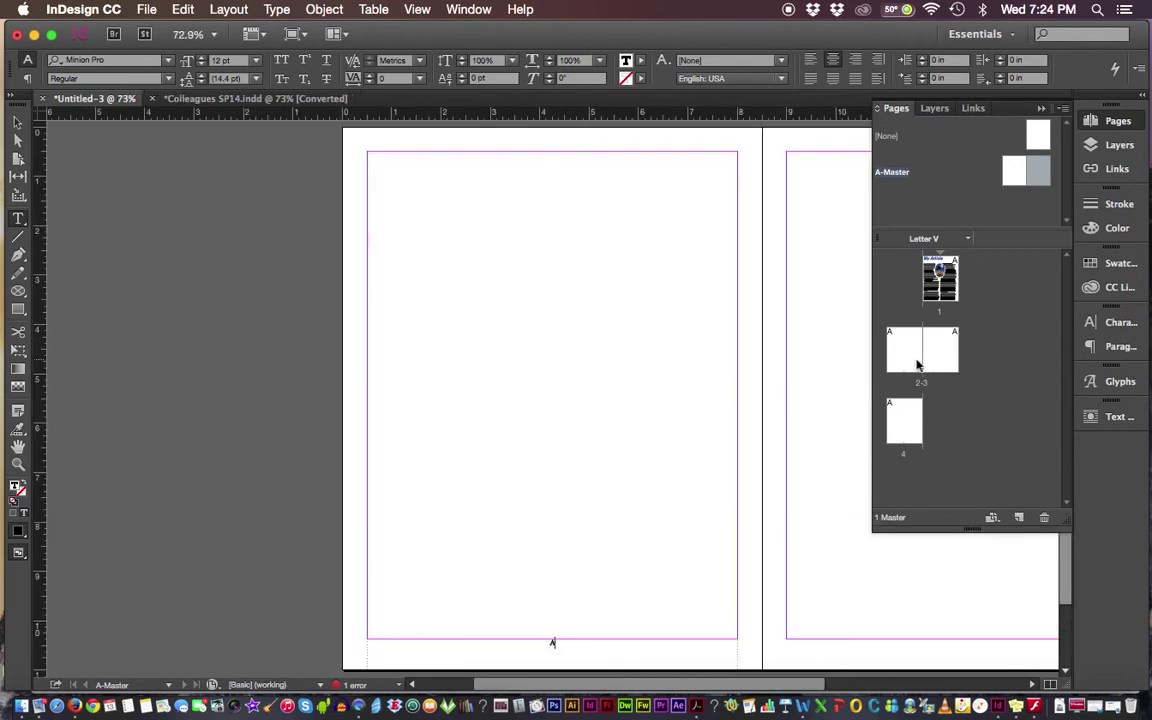
Option-drag a copy of the page-number frame onto the right master page, then apply A-Master to page 1
{"action": "left_click", "coordinate": [17, 122]}
{"action": "left_click_drag", "start_coordinate": [663, 401], "coordinate": [378, 258]}
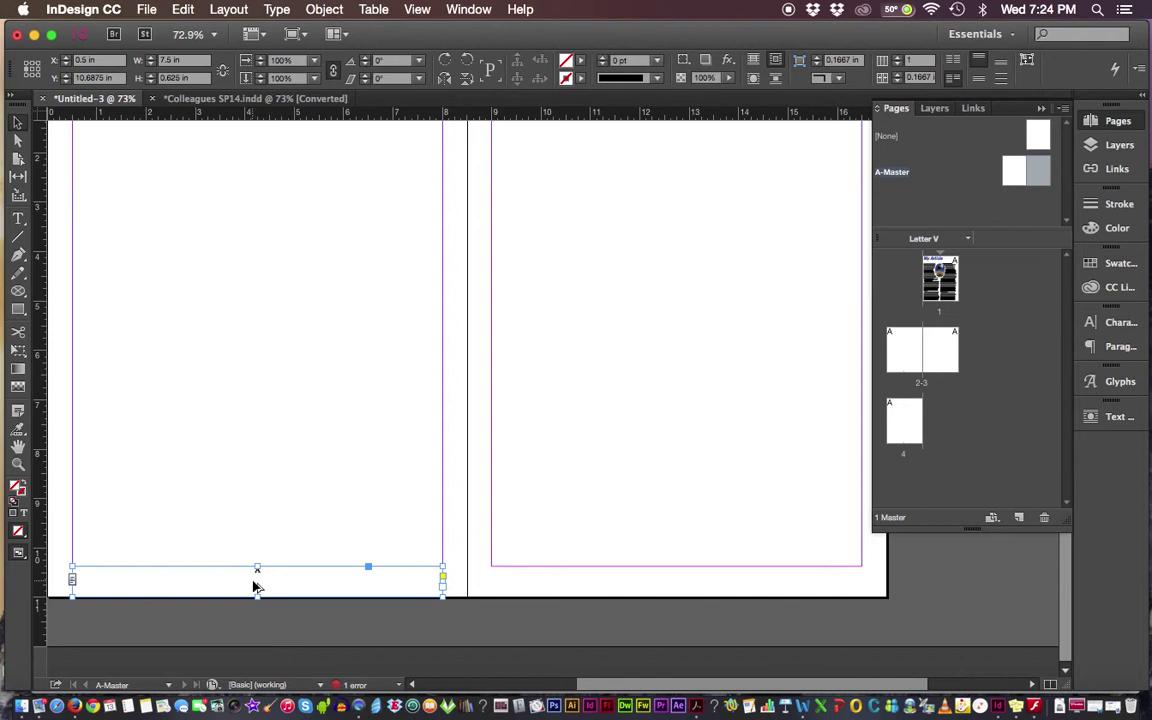
{"action": "left_click_drag", "start_coordinate": [253, 587], "coordinate": [676, 581]}
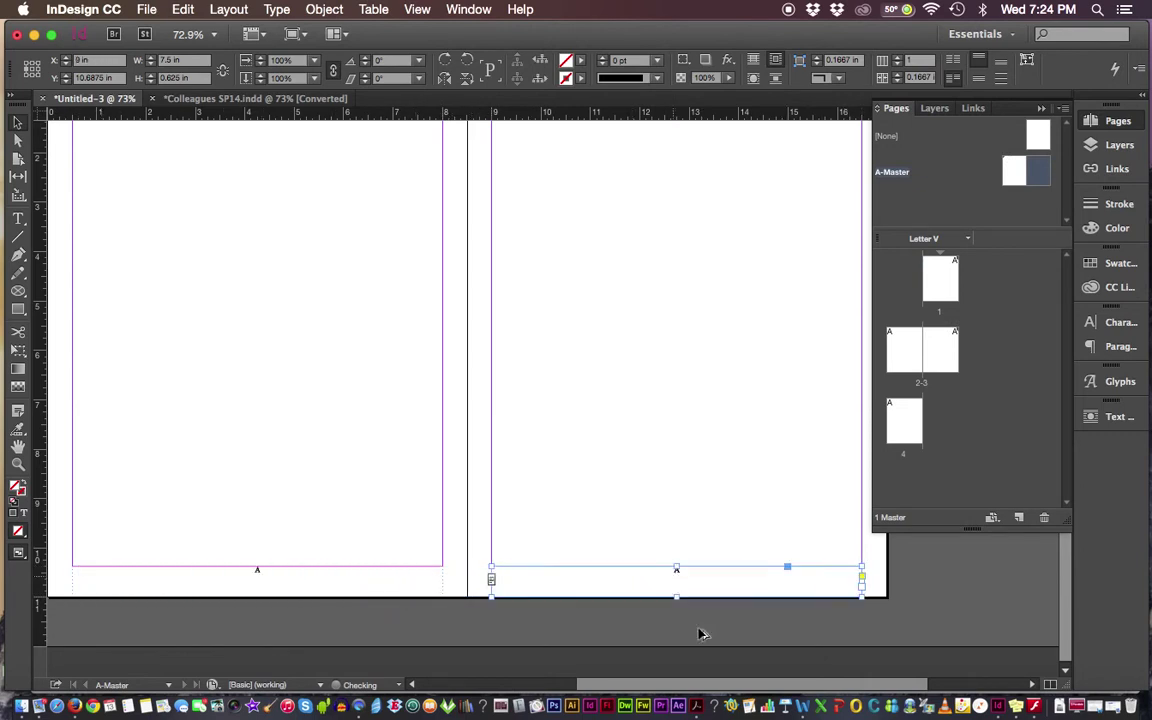
{"action": "left_click", "coordinate": [640, 622]}
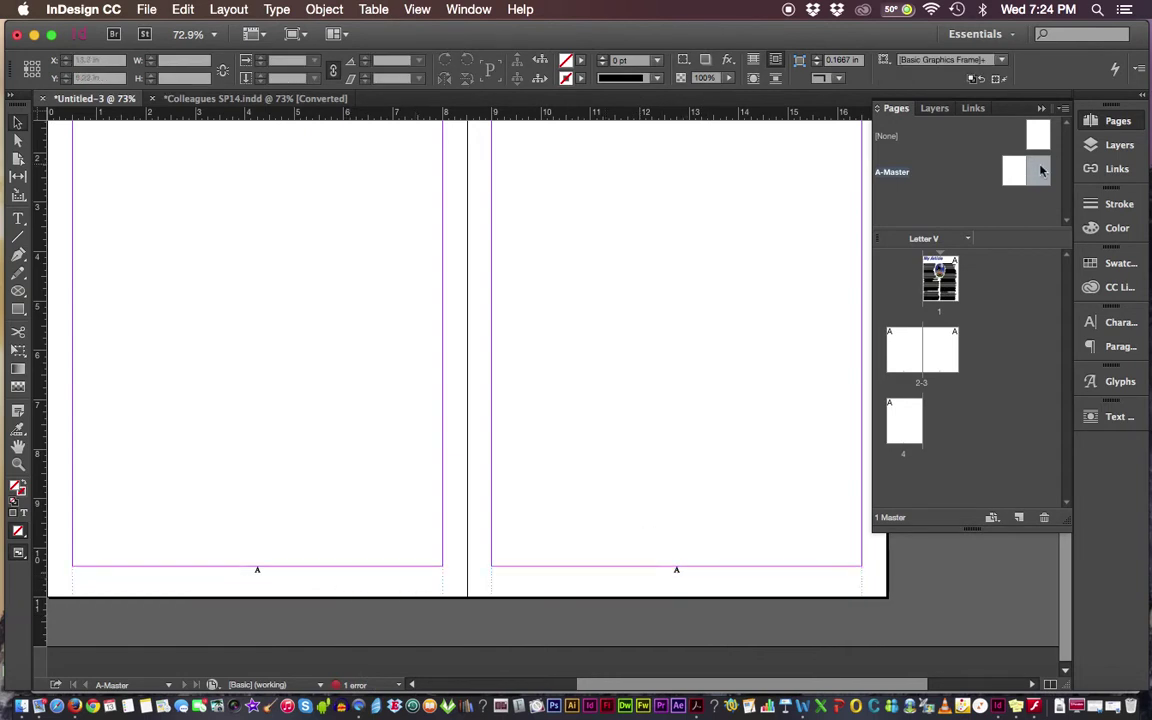
{"action": "left_click_drag", "start_coordinate": [1020, 178], "coordinate": [925, 270]}
{"action": "left_click", "coordinate": [941, 286]}
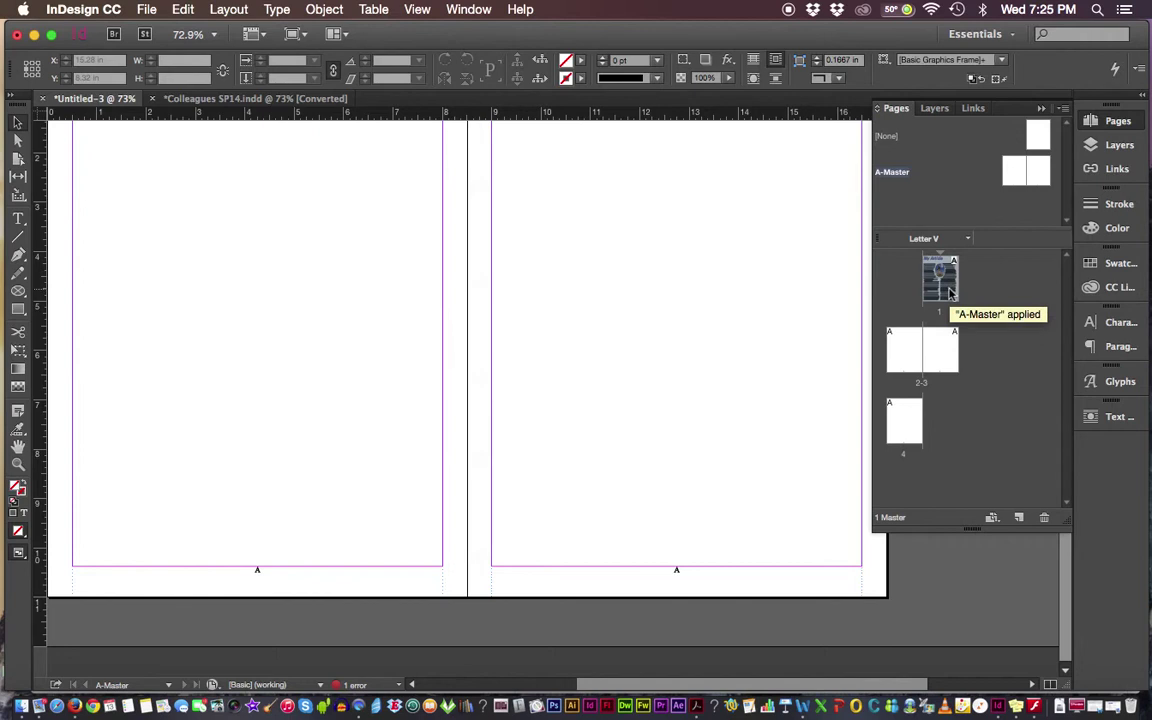
Visit pages 1 through 4 to check each footer's page number, then fit page 4 in the window
{"action": "left_click", "coordinate": [169, 686]}
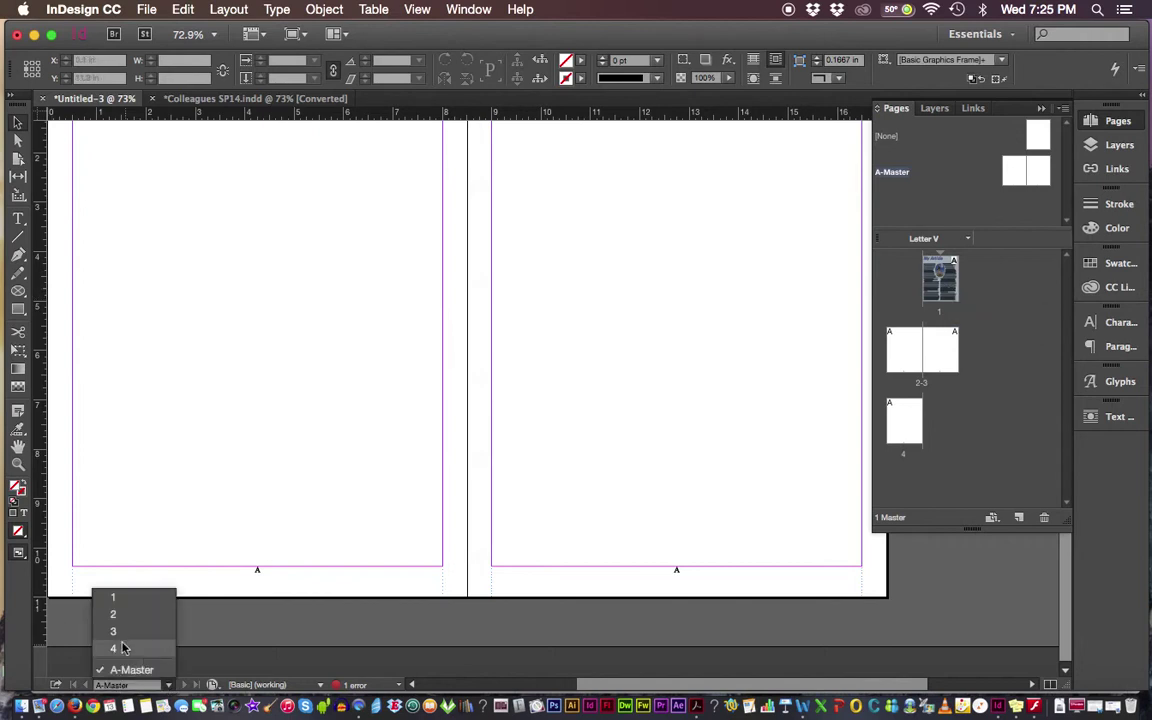
{"action": "double_click", "coordinate": [943, 288]}
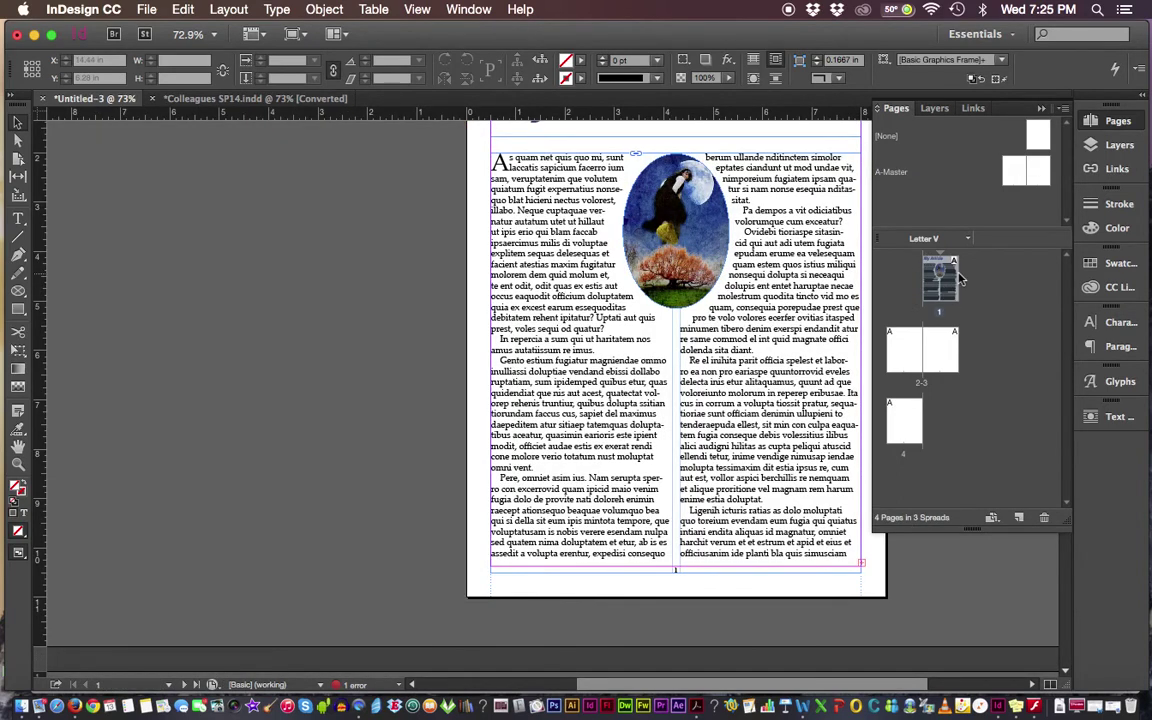
{"action": "left_click", "coordinate": [675, 571]}
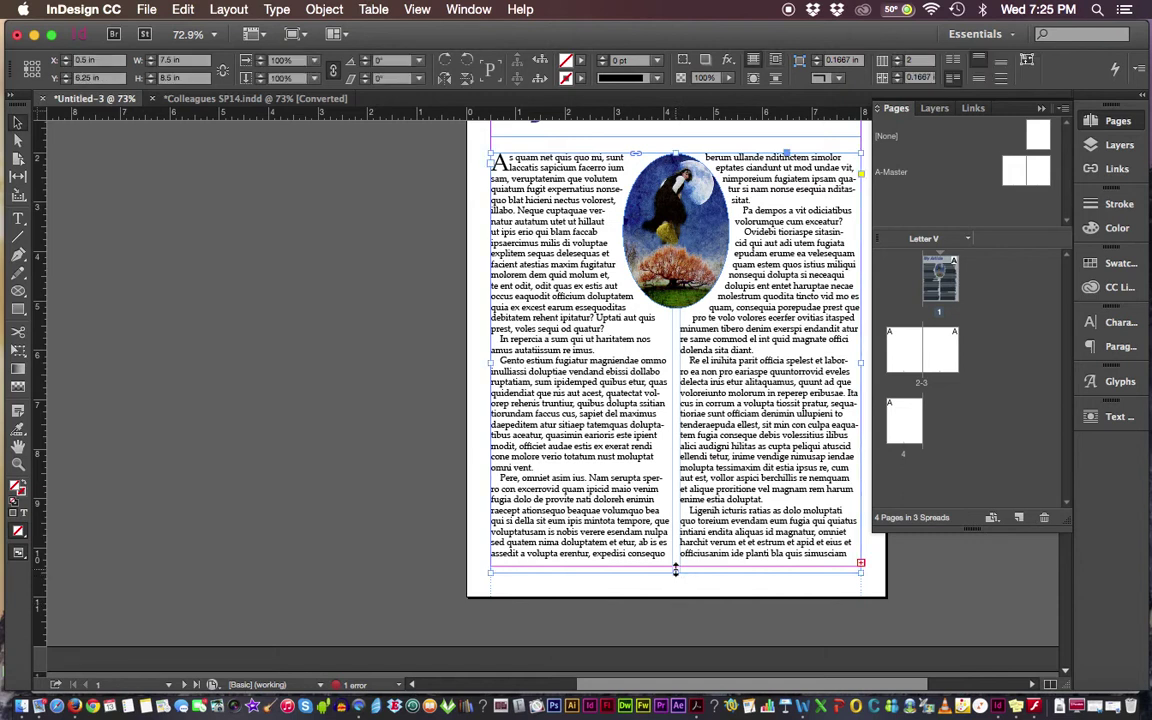
{"action": "scroll", "coordinate": [675, 571], "scroll_direction": "up", "scroll_amount": 5}
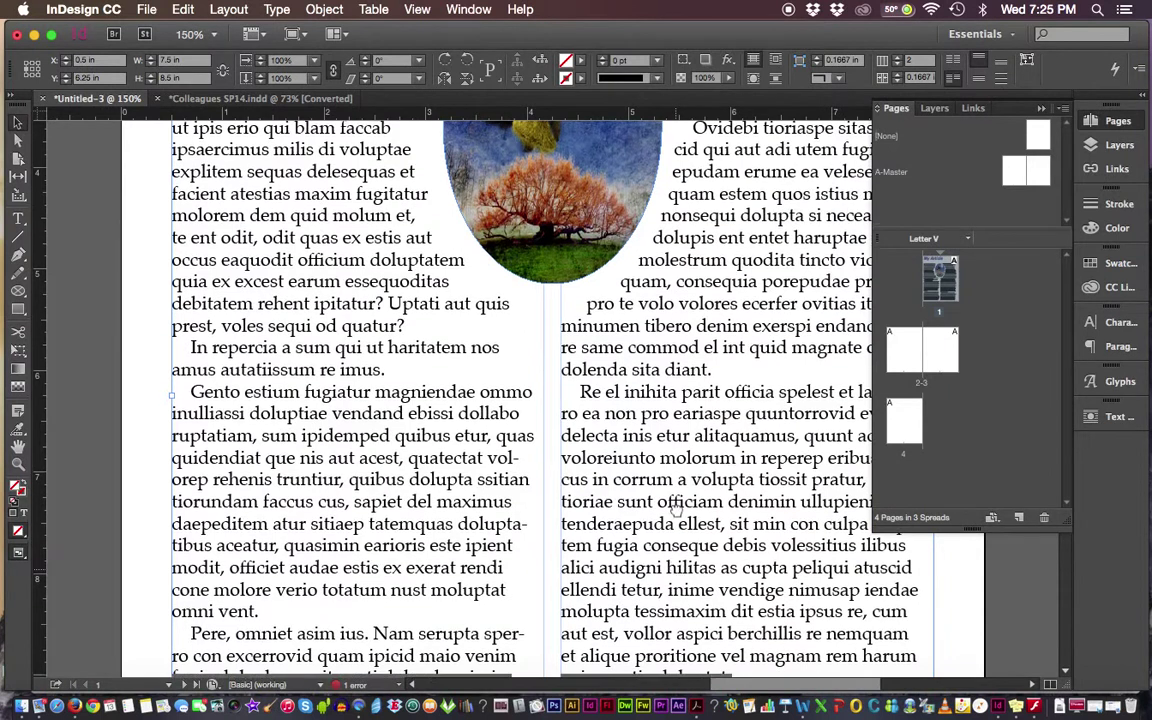
{"action": "scroll", "coordinate": [675, 509], "scroll_direction": "down", "scroll_amount": 7}
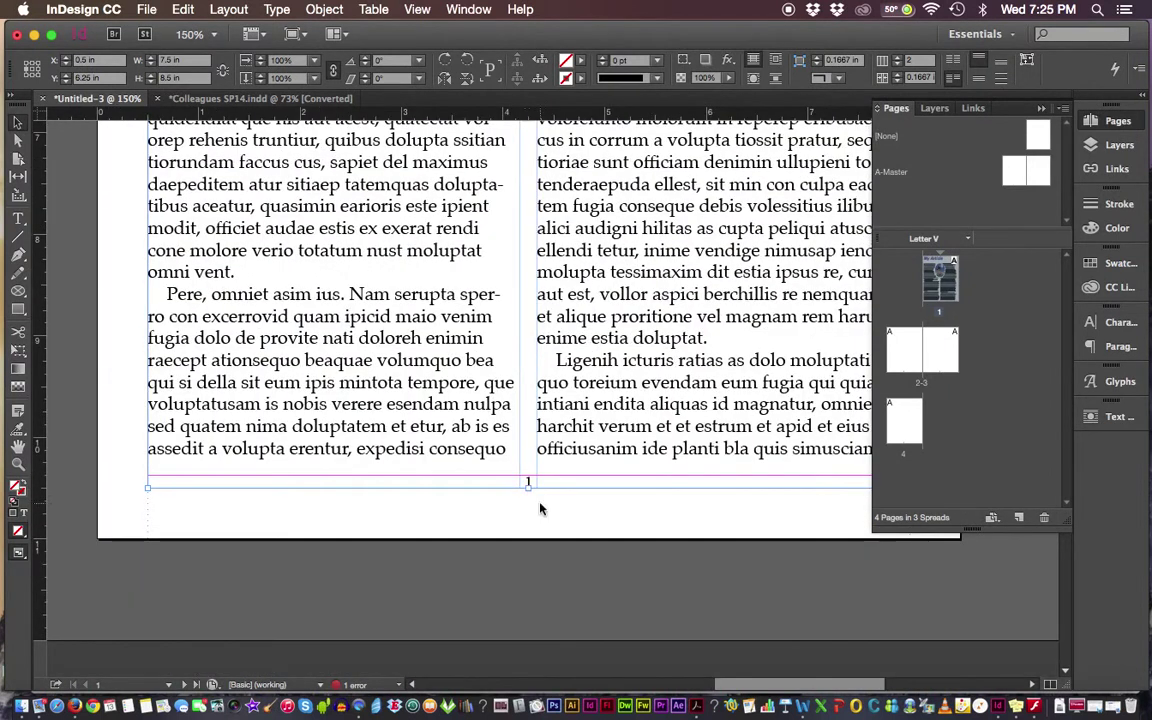
{"action": "left_click", "coordinate": [540, 509]}
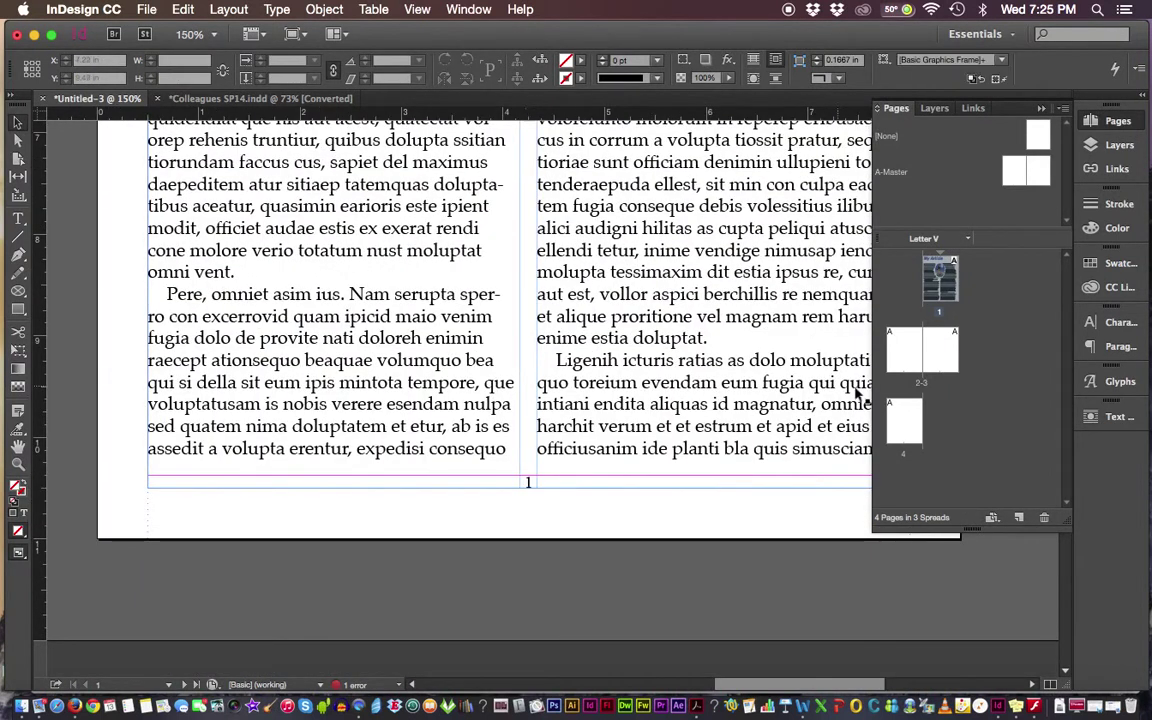
{"action": "double_click", "coordinate": [904, 369]}
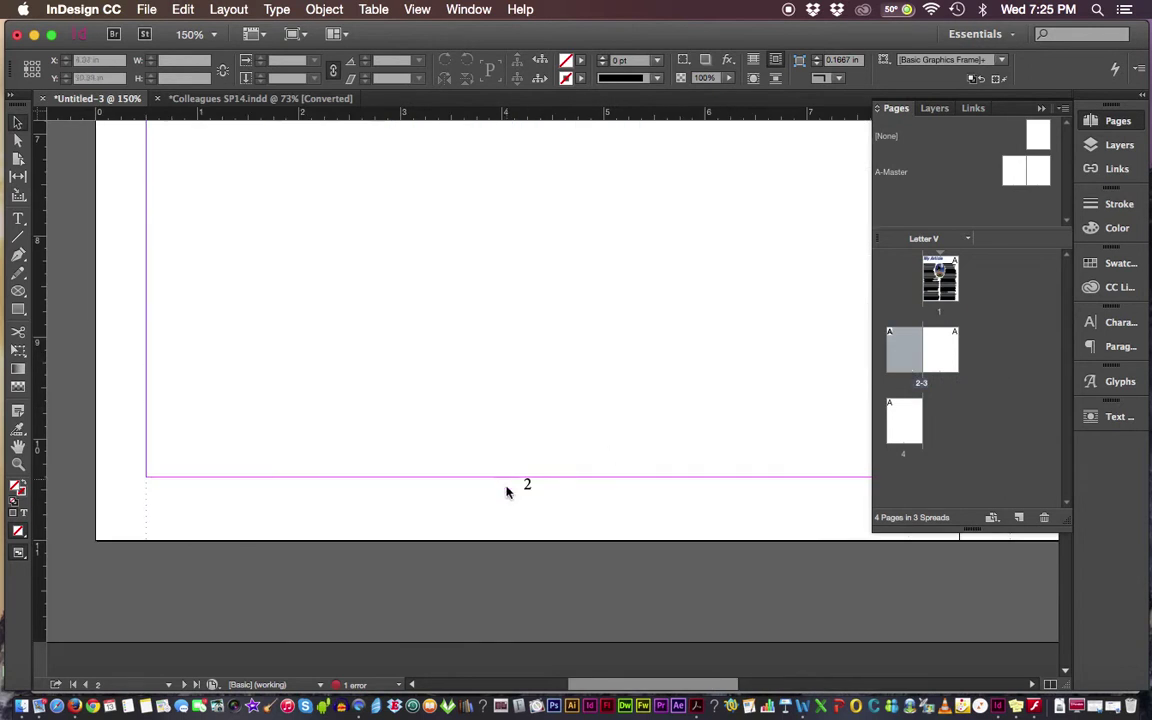
{"action": "double_click", "coordinate": [942, 356]}
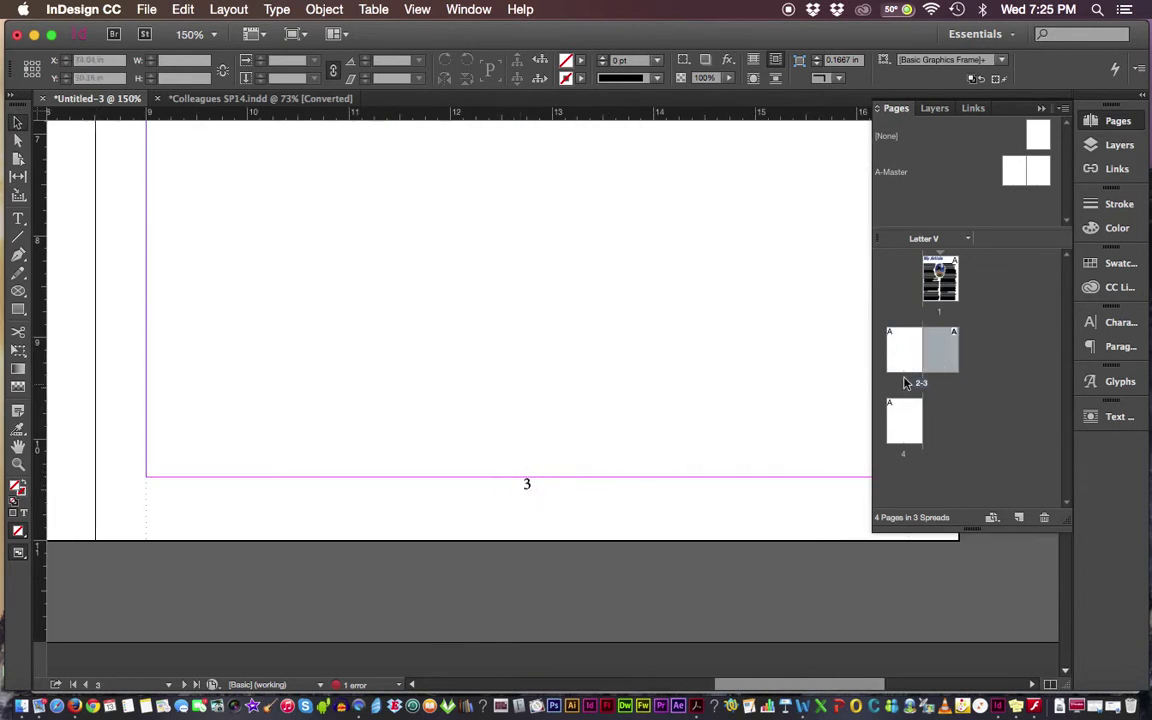
{"action": "double_click", "coordinate": [906, 440]}
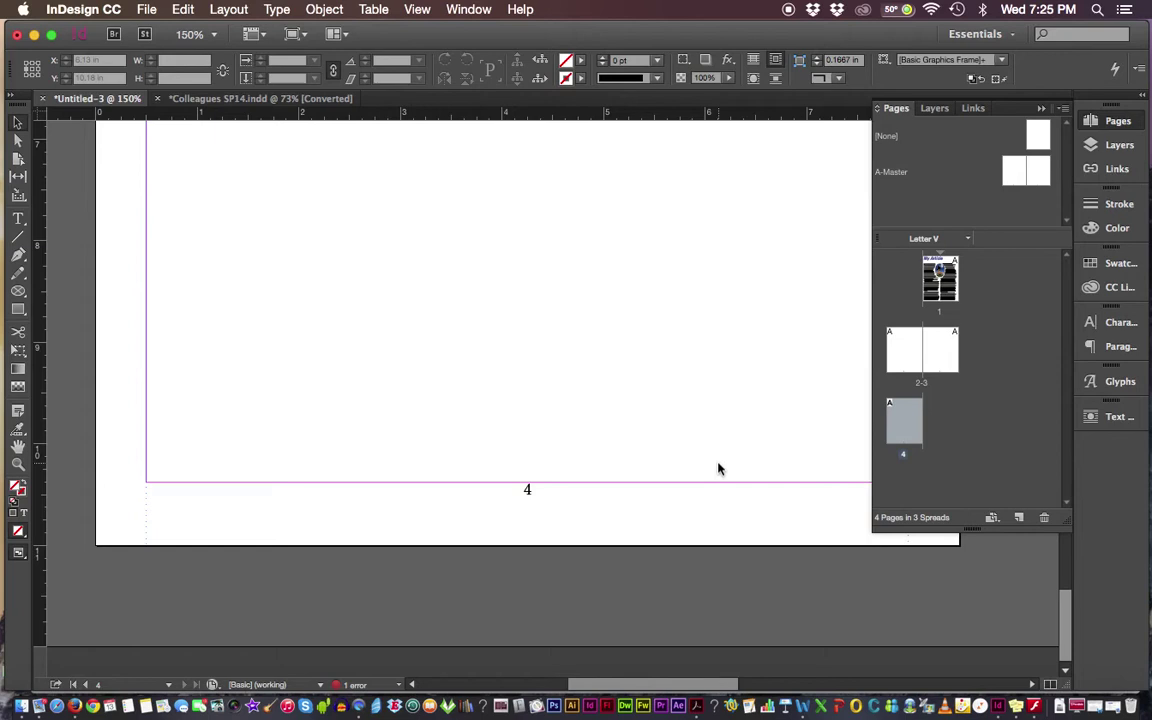
{"action": "key", "text": "super+0"}
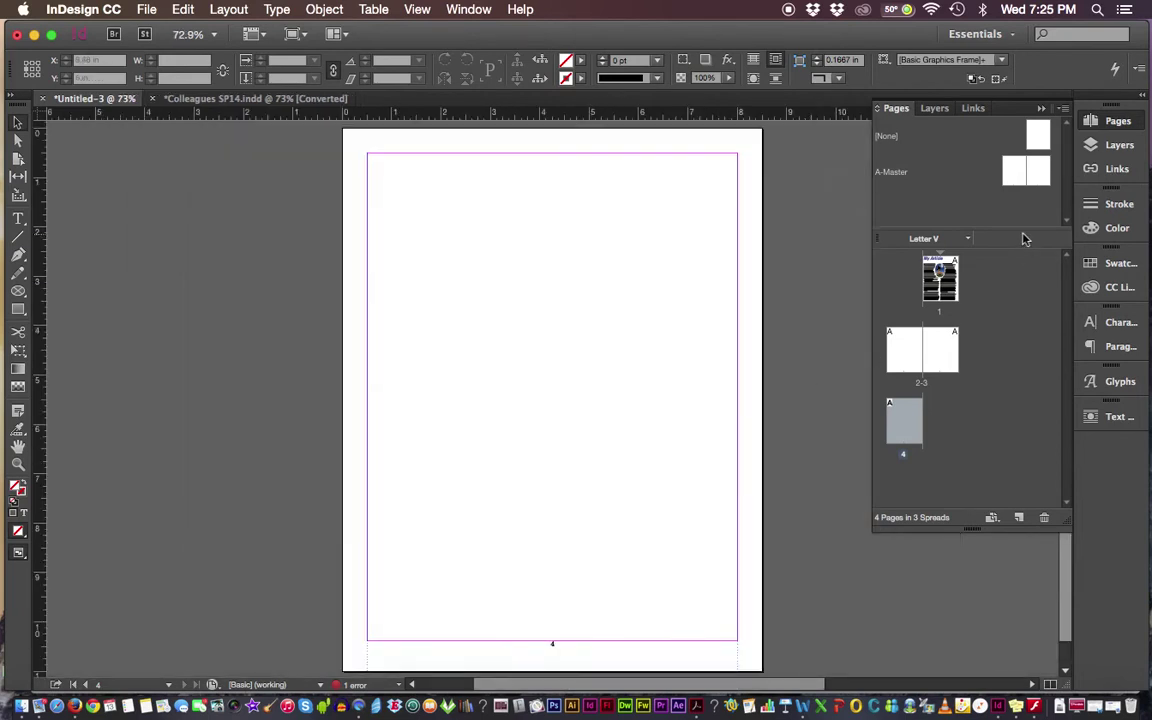
{"action": "left_click", "coordinate": [958, 208]}
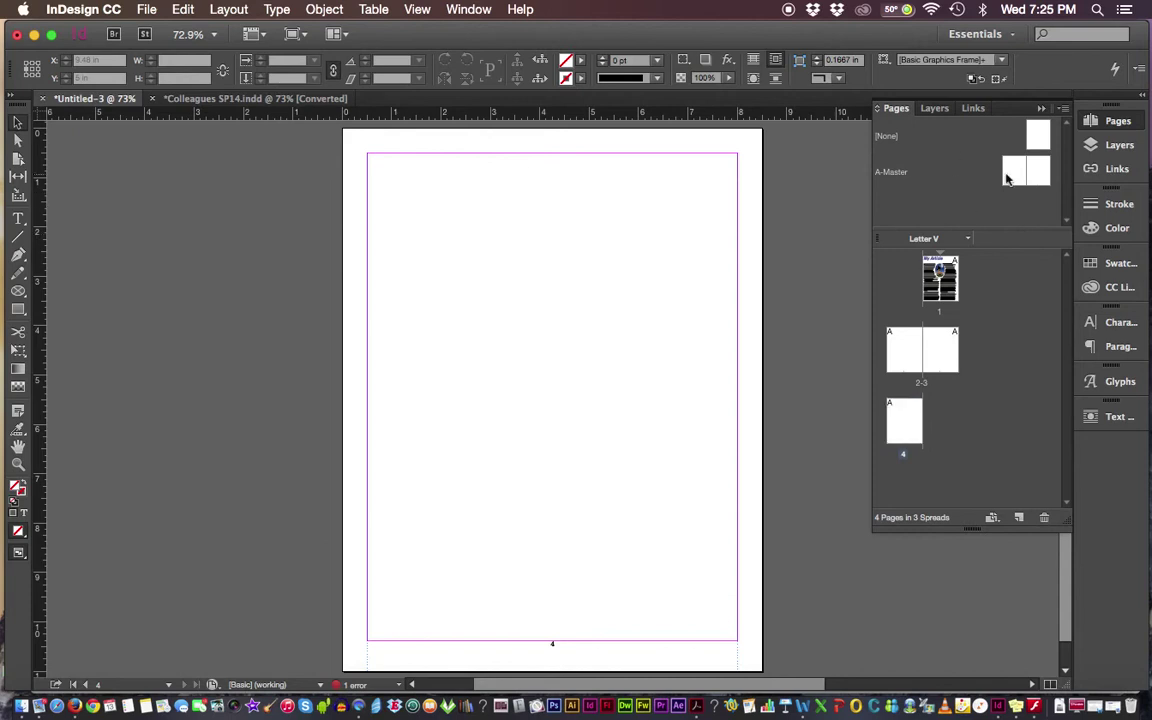
Create a new master with prefix B and 2 pages from the Pages panel menu
{"action": "left_click", "coordinate": [1064, 111]}
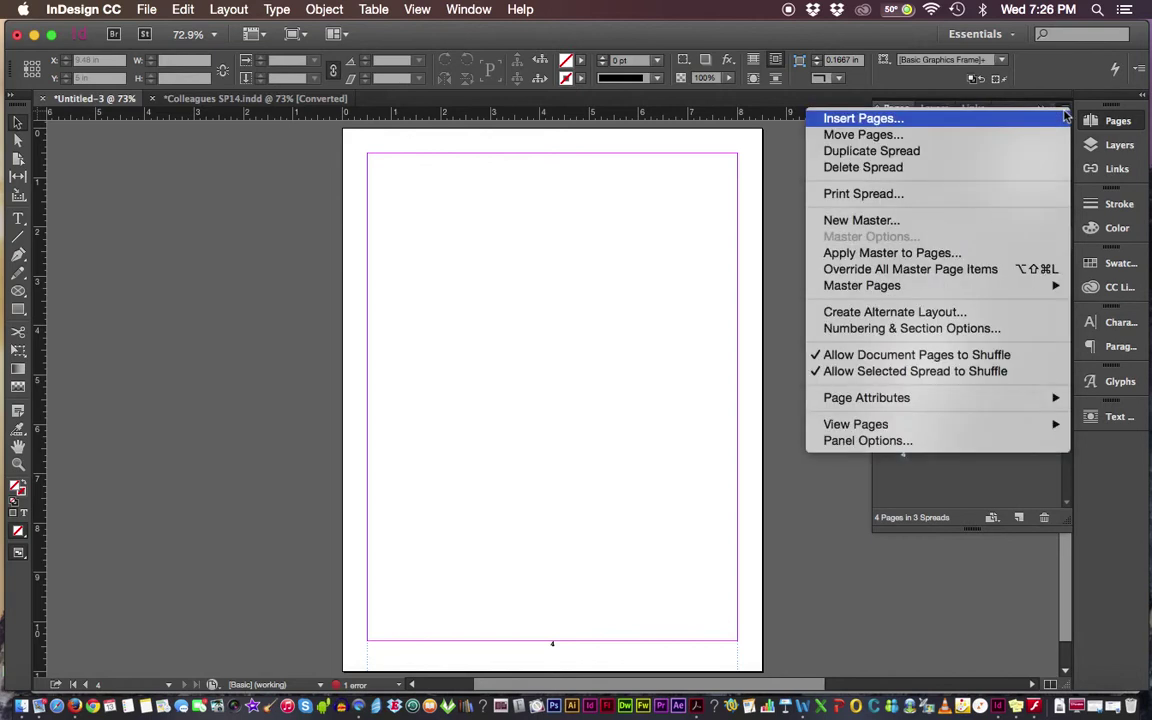
{"action": "left_click", "coordinate": [850, 221]}
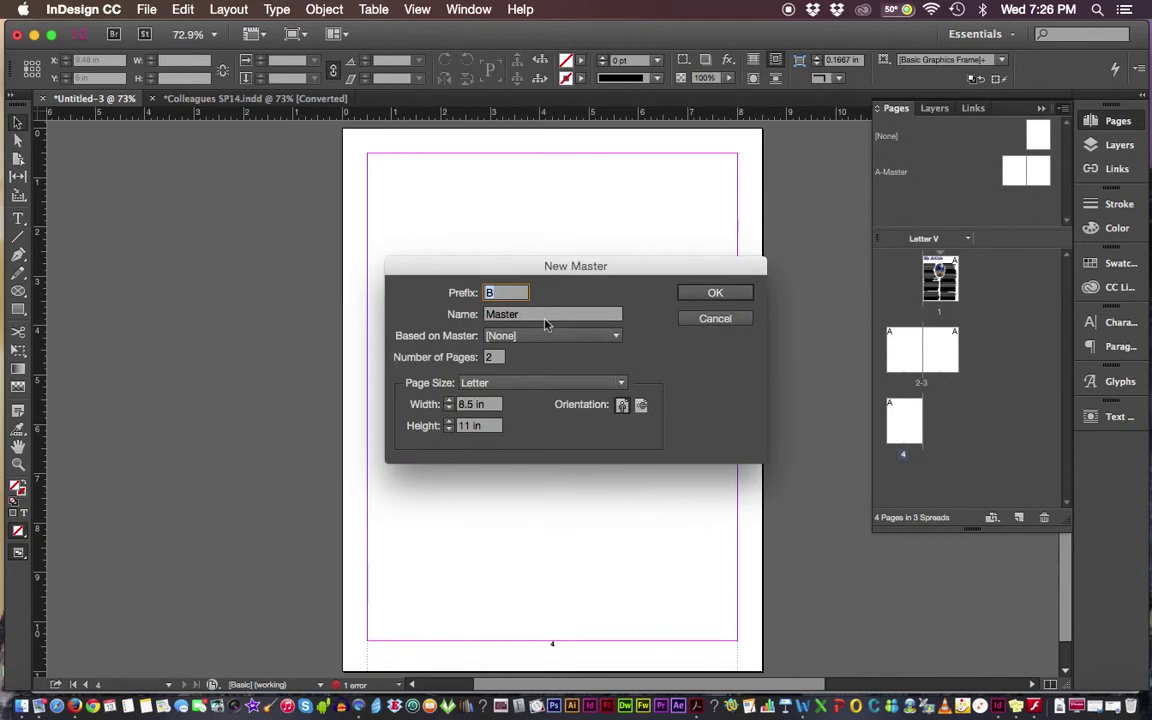
{"action": "left_click_drag", "start_coordinate": [562, 276], "coordinate": [652, 175]}
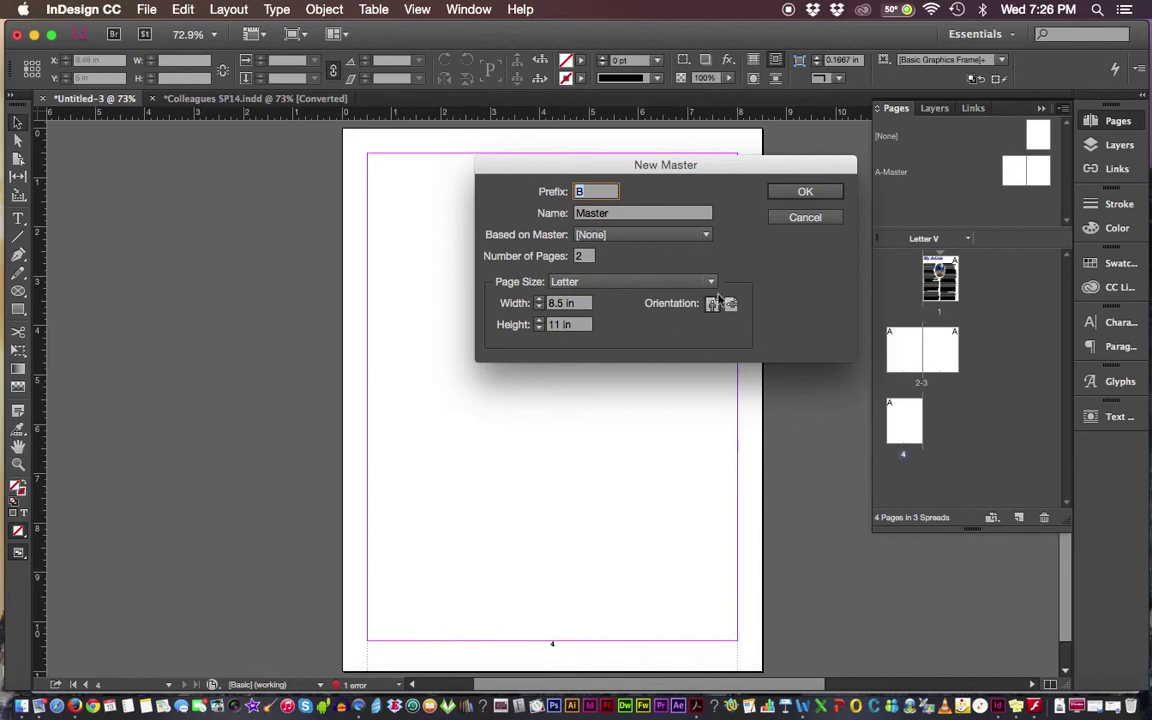
{"action": "left_click", "coordinate": [805, 193]}
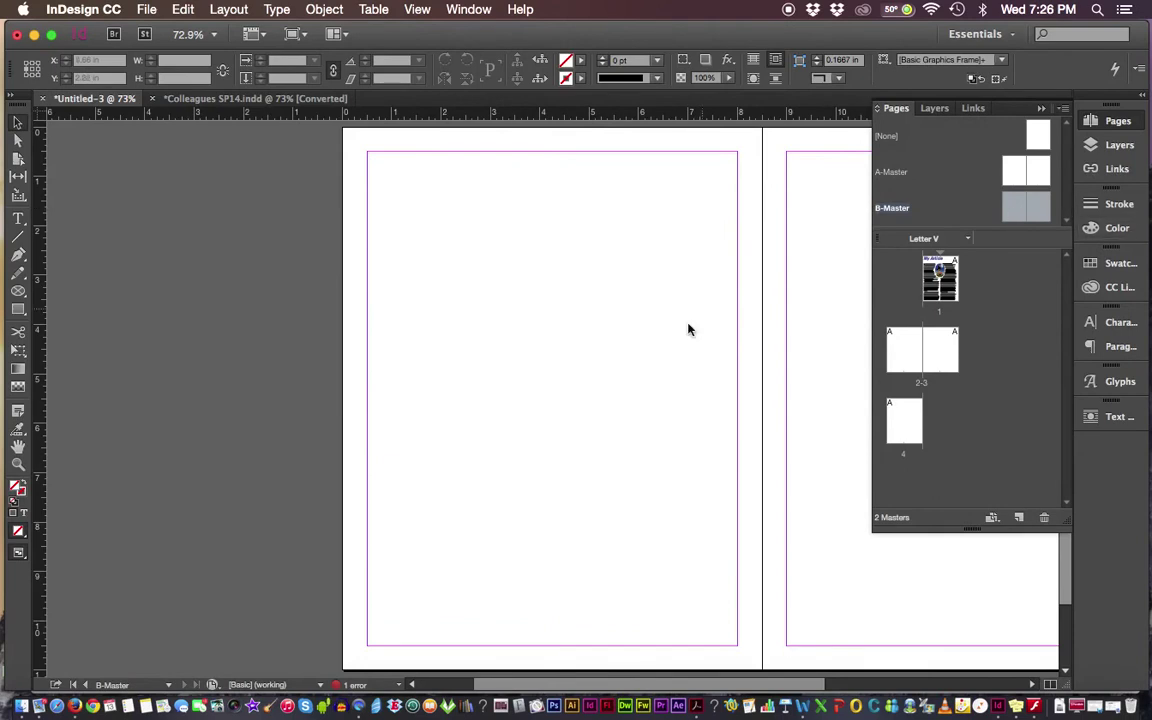
{"action": "key", "text": "space"}
{"action": "left_click_drag", "start_coordinate": [568, 517], "coordinate": [332, 394]}
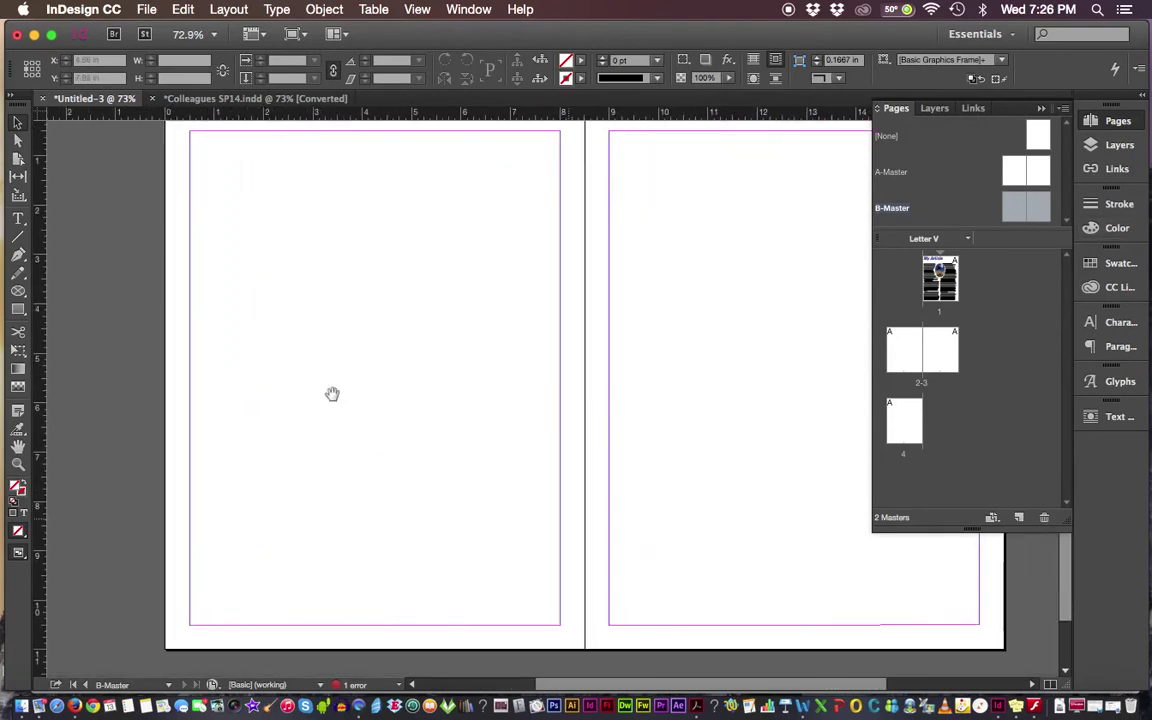
Draw an ellipse frame near the top of the left page and fill it with C=15 M=100 Y=100 K=0 red
{"action": "left_click", "coordinate": [19, 292]}
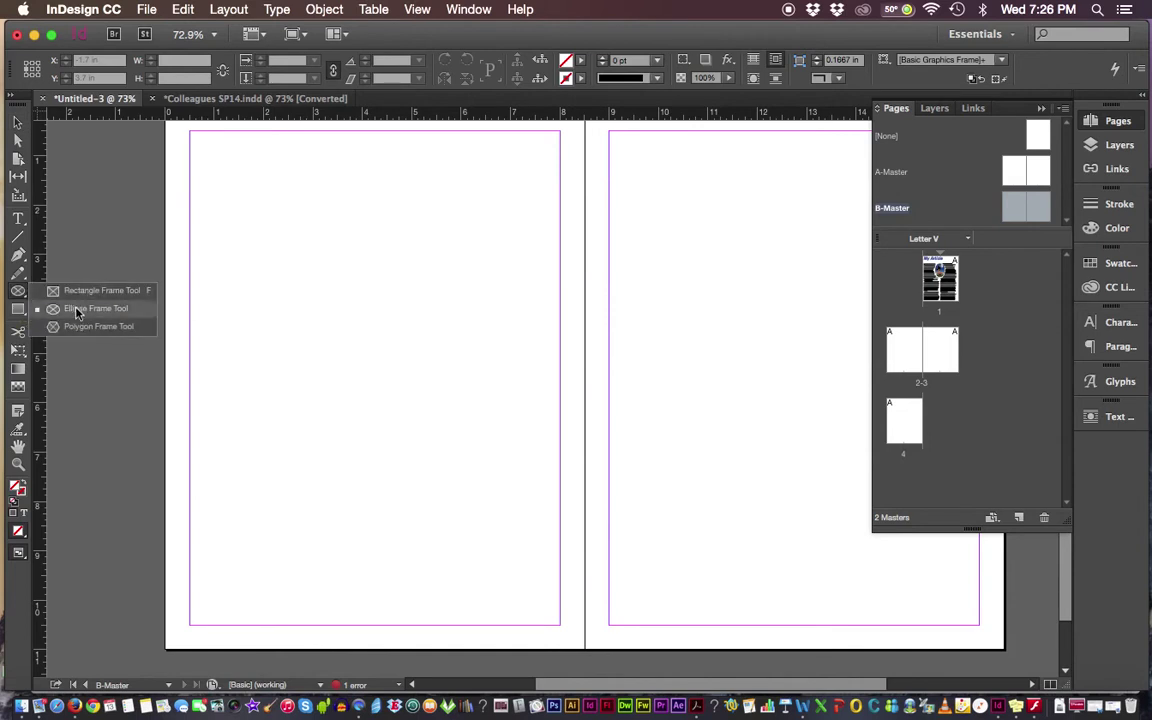
{"action": "left_click", "coordinate": [76, 313]}
{"action": "left_click_drag", "start_coordinate": [298, 200], "coordinate": [453, 387]}
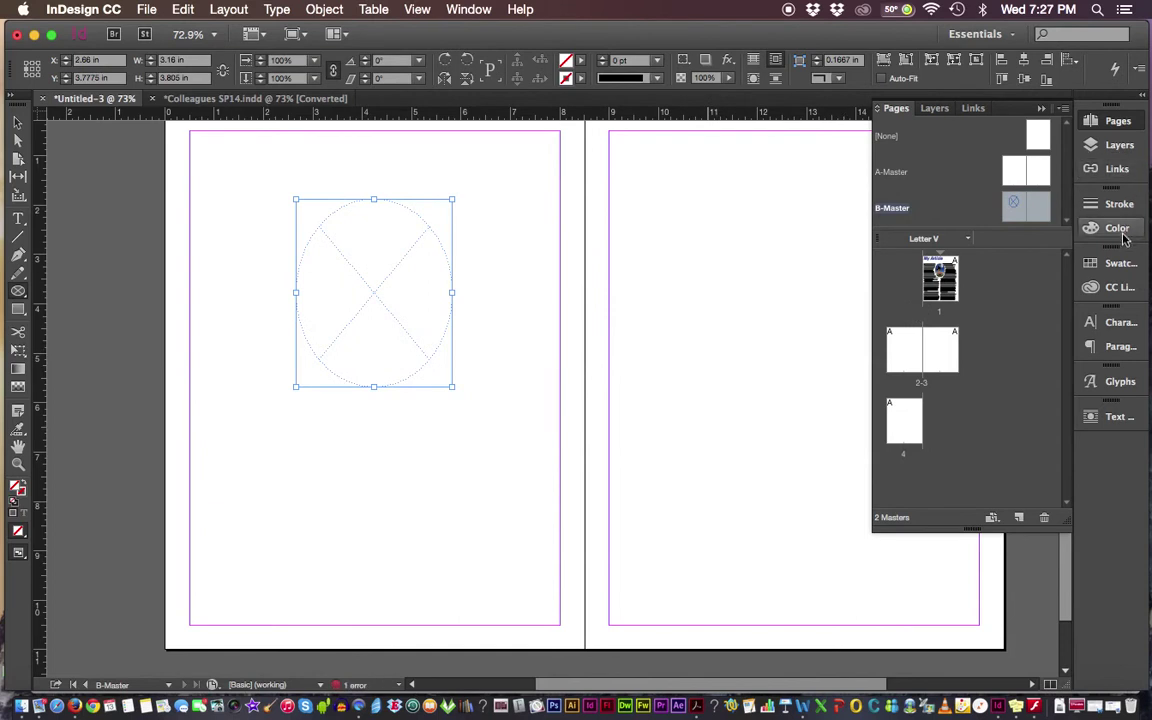
{"action": "left_click", "coordinate": [1120, 263]}
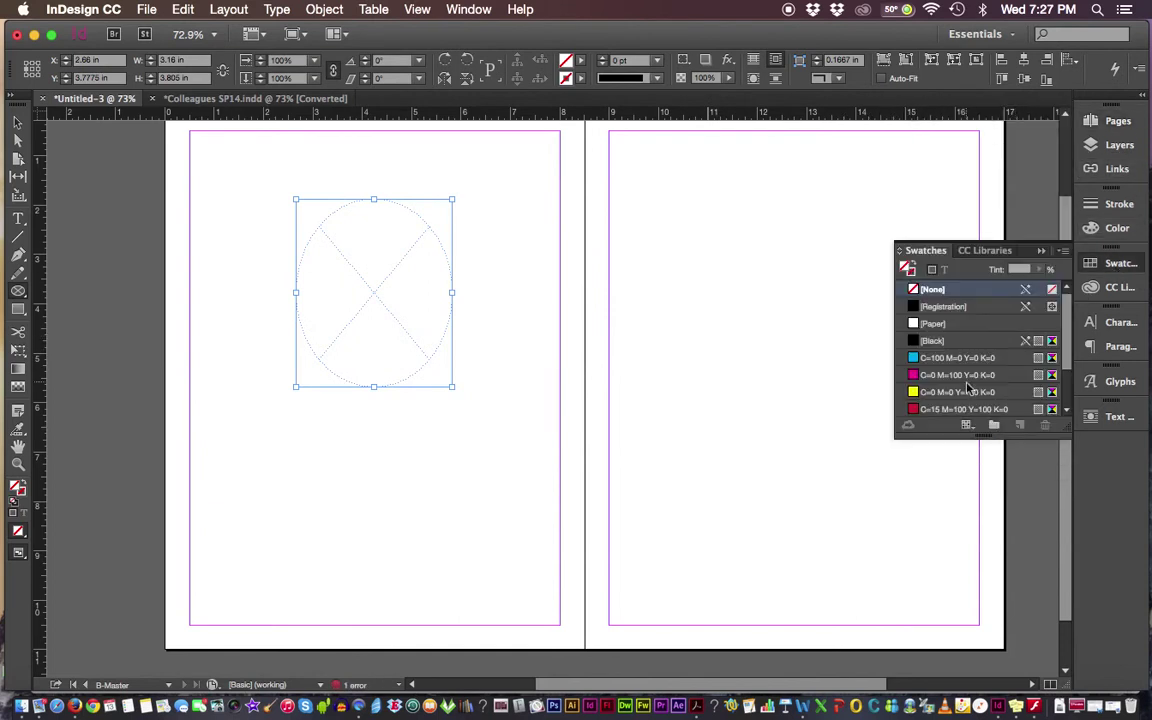
{"action": "left_click", "coordinate": [962, 409]}
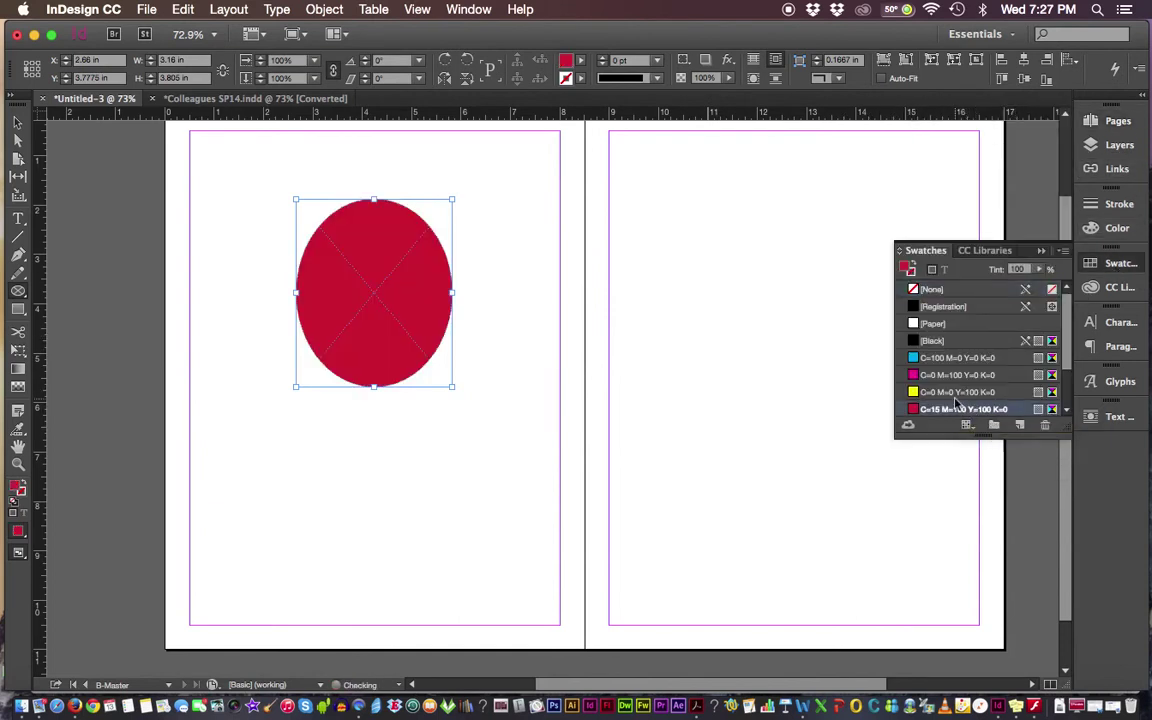
Position the red ellipse and Option-drag a duplicate onto the right B-Master page
{"action": "left_click", "coordinate": [17, 122]}
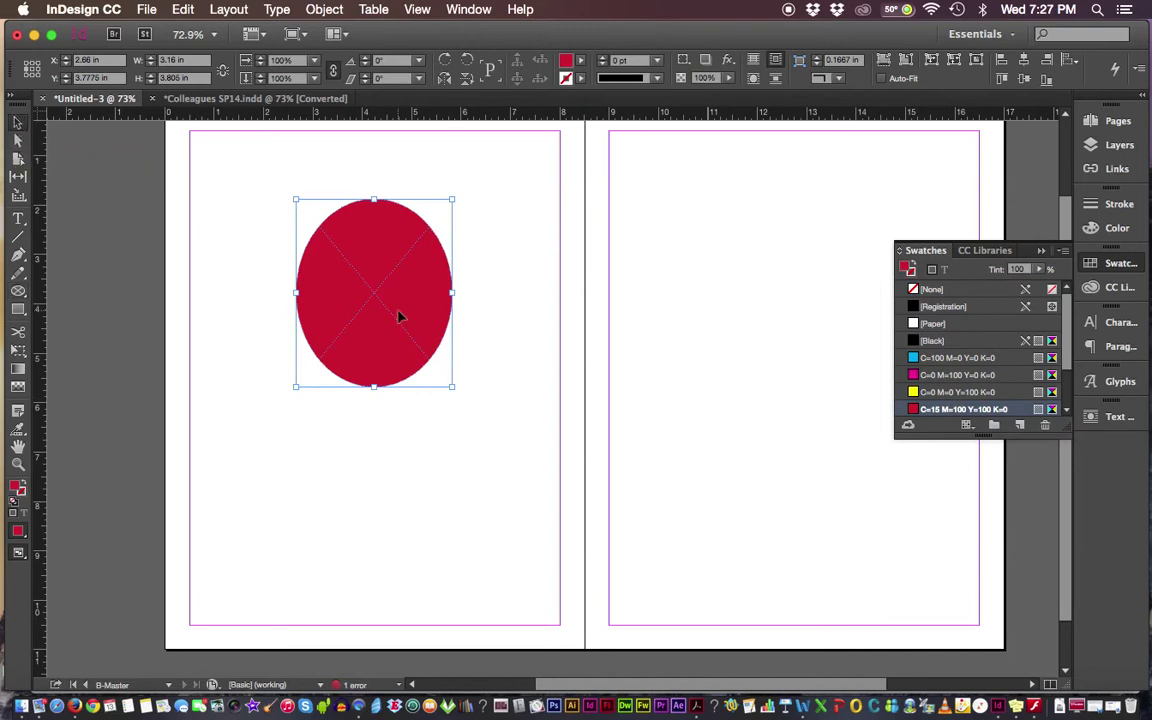
{"action": "mouse_move", "coordinate": [399, 317]}
{"action": "left_mouse_down"}
{"action": "mouse_move", "coordinate": [388, 319]}
{"action": "mouse_move", "coordinate": [401, 320]}
{"action": "left_mouse_up"}
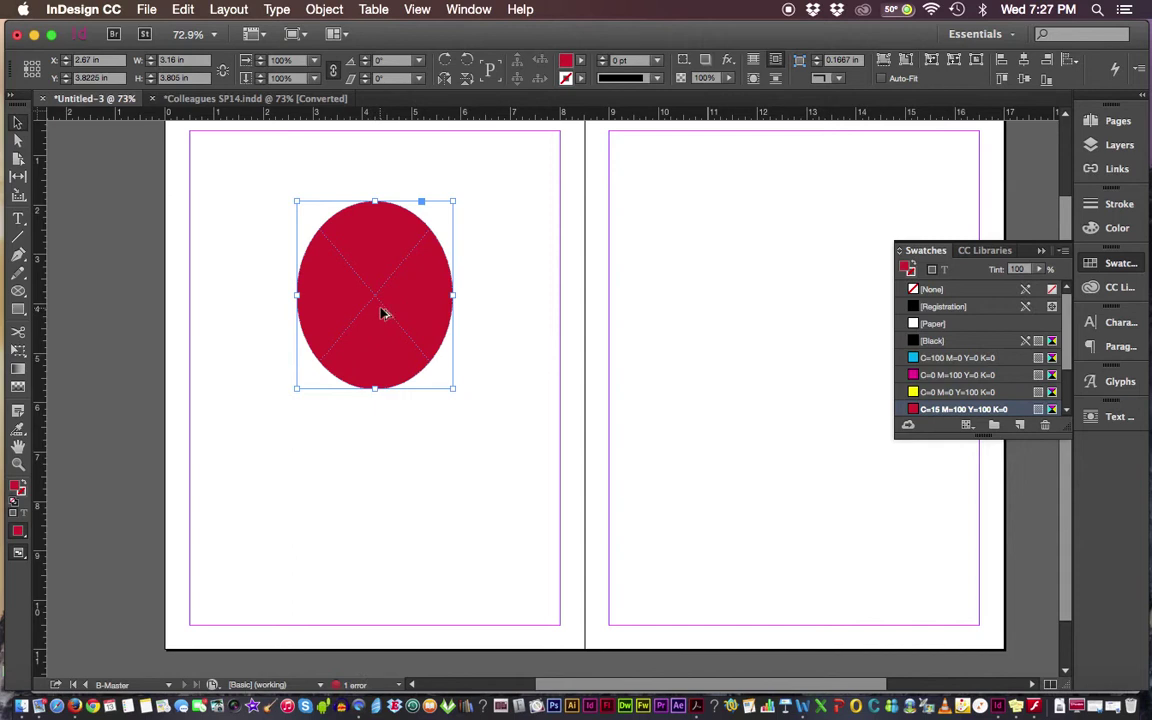
{"action": "left_click_drag", "start_coordinate": [381, 313], "coordinate": [803, 338]}
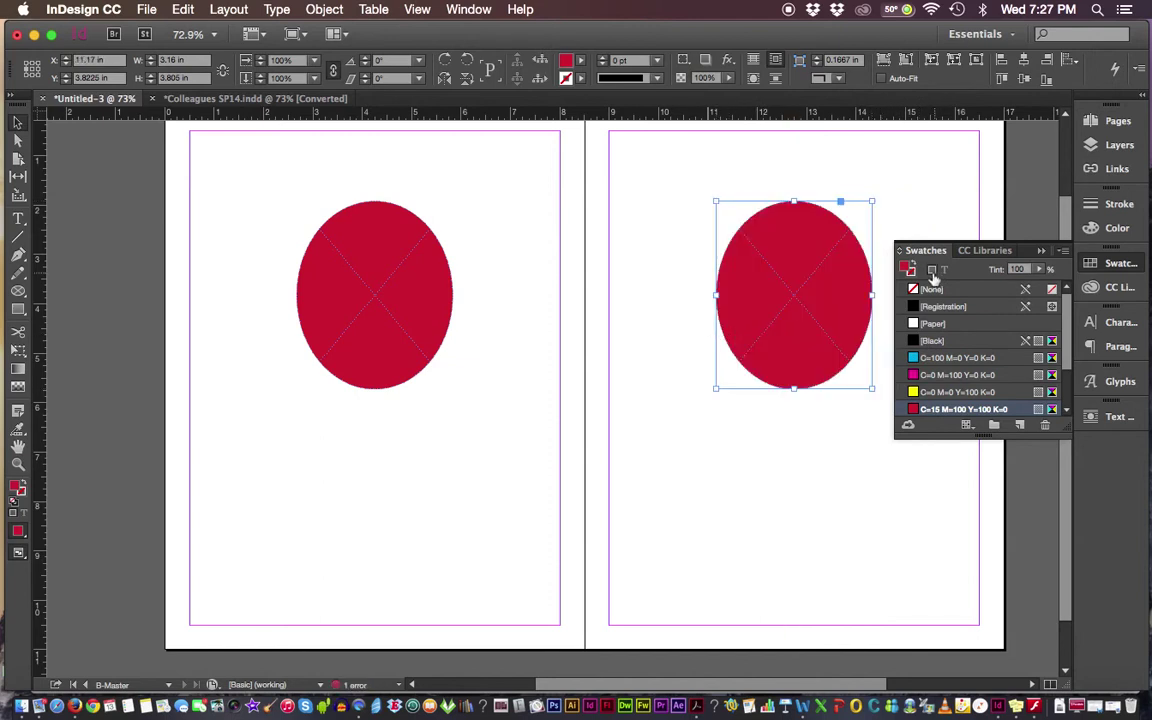
{"action": "left_click", "coordinate": [1100, 263]}
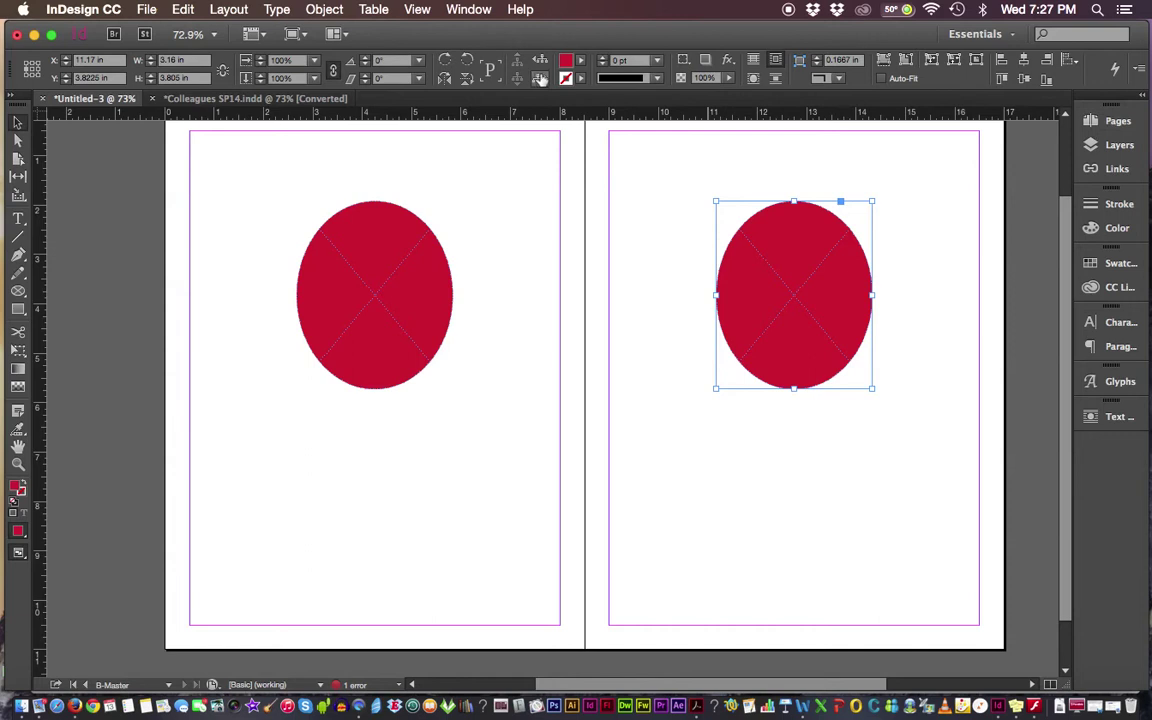
On the A-Master spread, select and copy both footer text frames
{"action": "left_click", "coordinate": [1104, 121]}
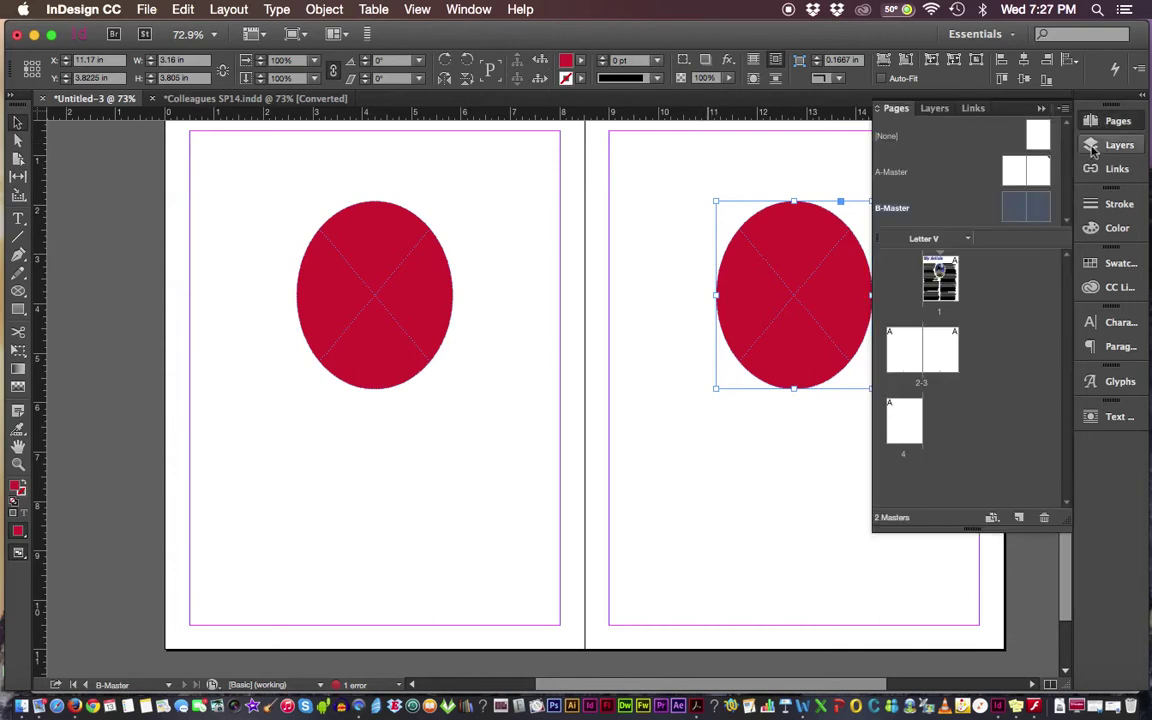
{"action": "double_click", "coordinate": [1021, 172]}
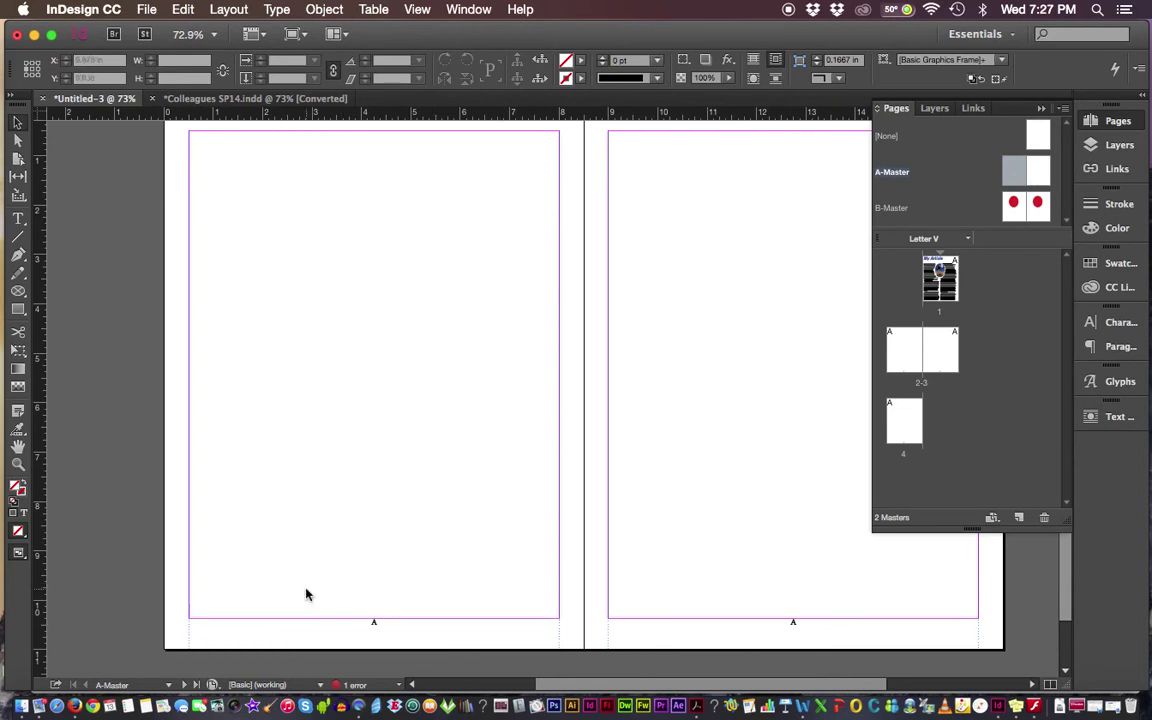
{"action": "left_click_drag", "start_coordinate": [306, 591], "coordinate": [882, 640]}
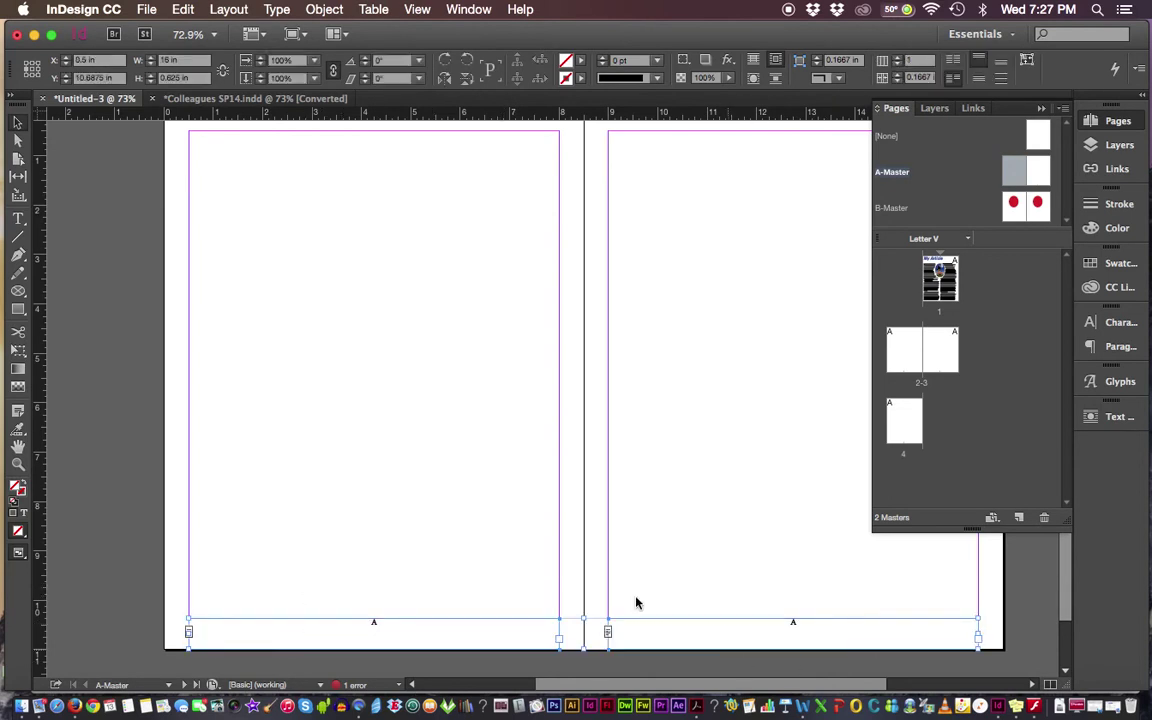
{"action": "right_click", "coordinate": [727, 648]}
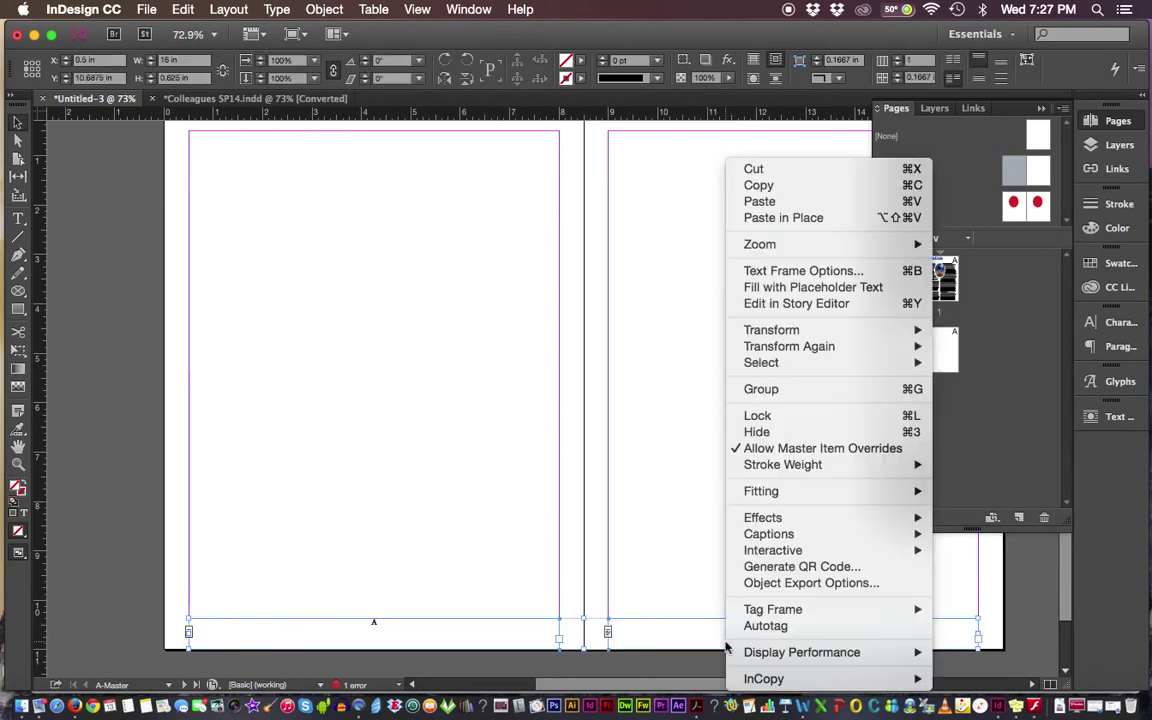
{"action": "left_click", "coordinate": [800, 185]}
Paste the footer frames in place on the B-Master spread, where they display 'B'
{"action": "left_click", "coordinate": [1015, 212]}
{"action": "double_click", "coordinate": [1016, 218]}
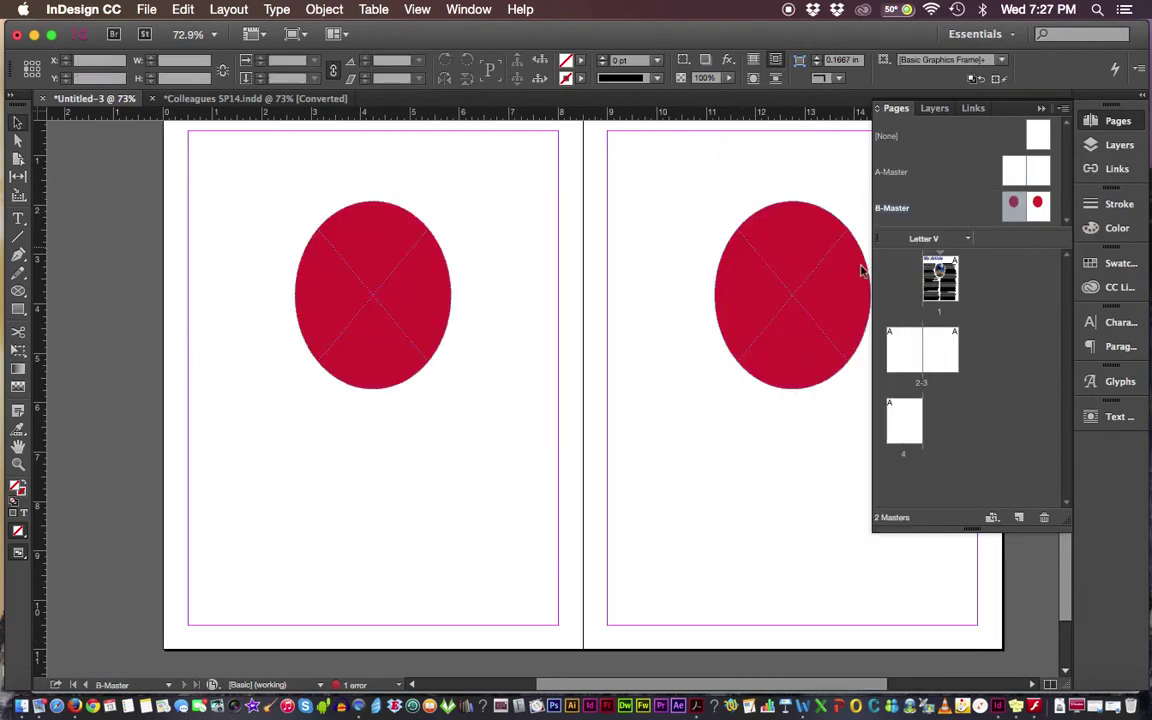
{"action": "right_click", "coordinate": [657, 345]}
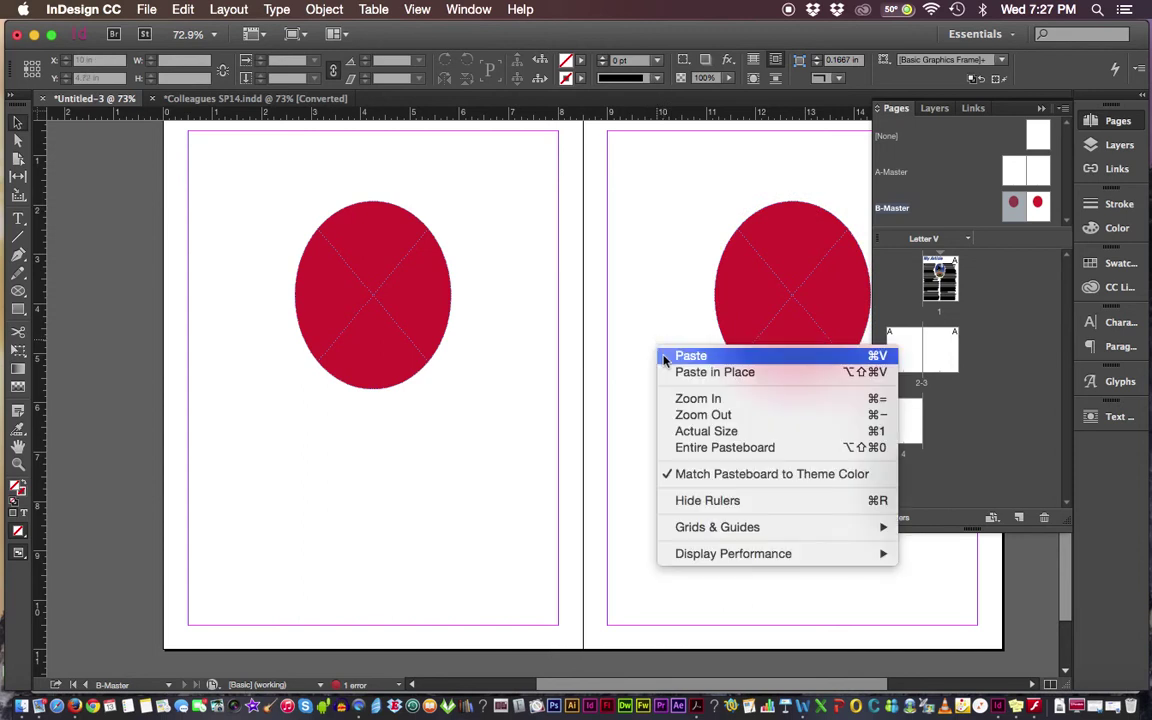
{"action": "left_click", "coordinate": [884, 374]}
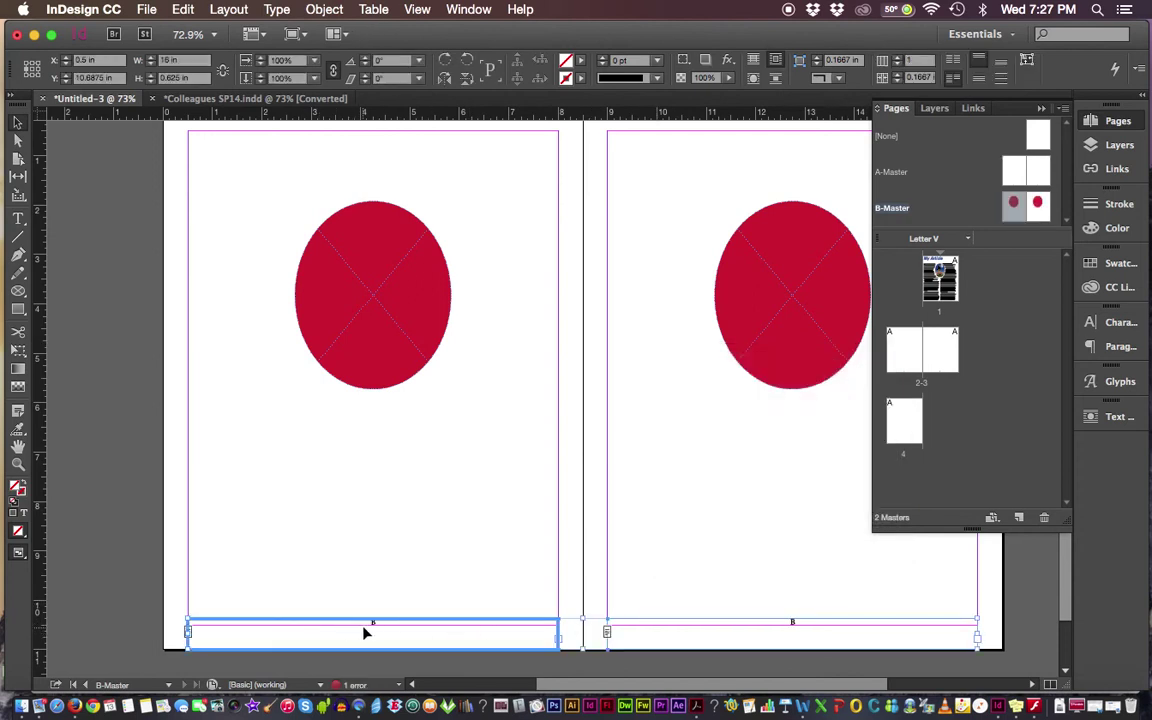
{"action": "scroll", "coordinate": [367, 631], "scroll_direction": "up", "scroll_amount": 3}
{"action": "scroll", "coordinate": [281, 497], "scroll_direction": "left", "scroll_amount": 5}
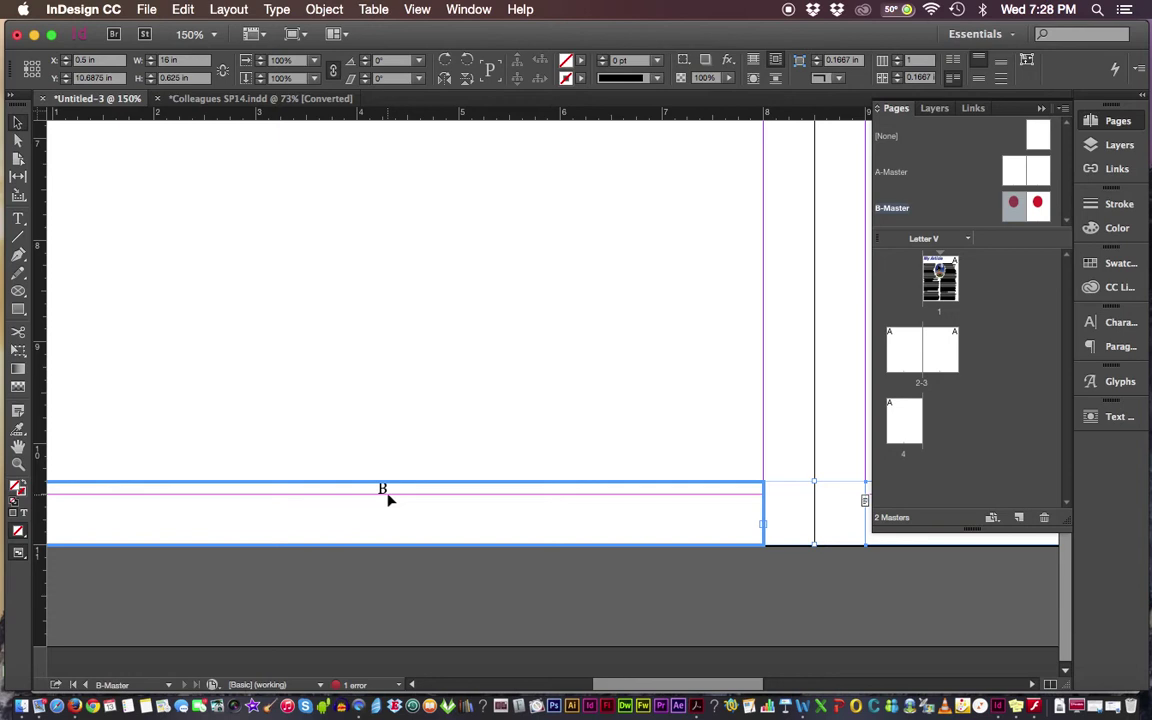
{"action": "scroll", "coordinate": [388, 498], "scroll_direction": "down", "scroll_amount": 5}
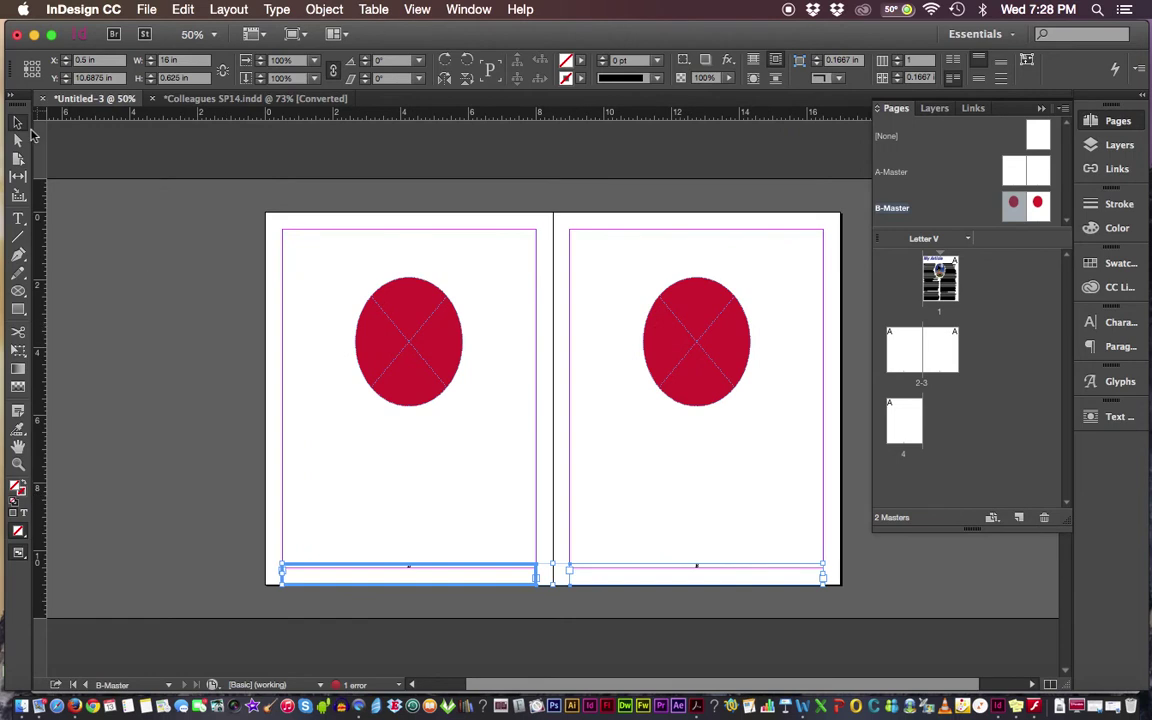
{"action": "left_click", "coordinate": [644, 239]}
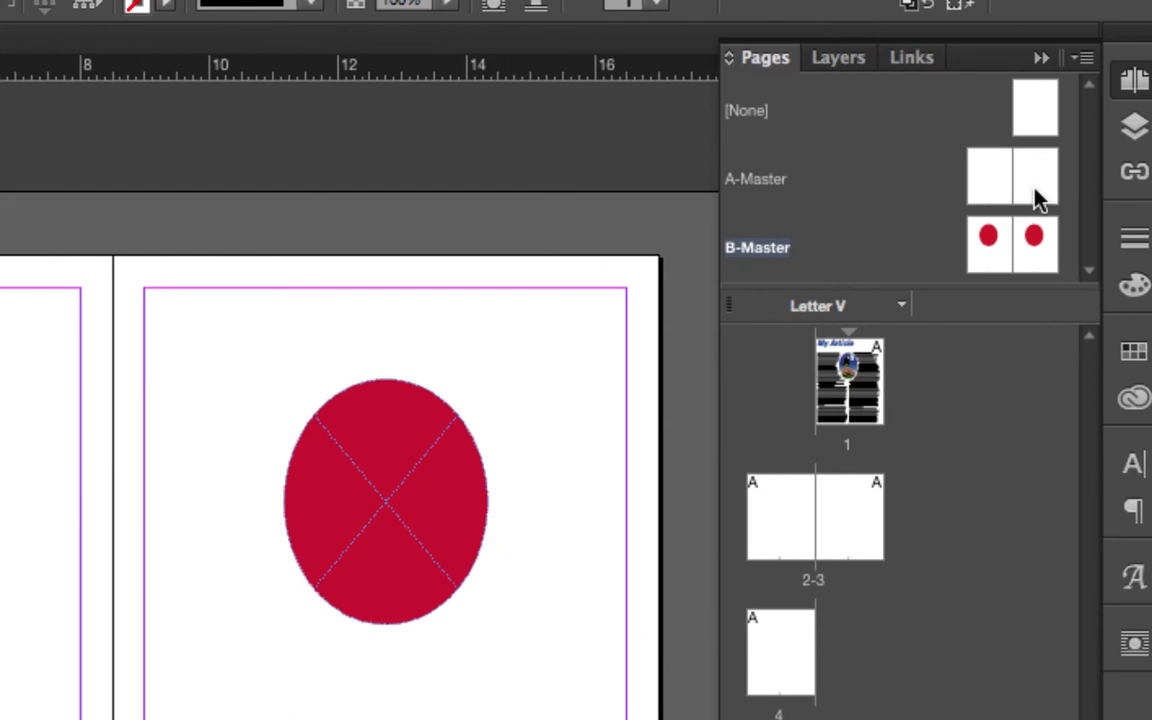
Assign the B-Master's left page to page 2, leaving page 3 on A-Master
{"action": "left_click", "coordinate": [990, 248]}
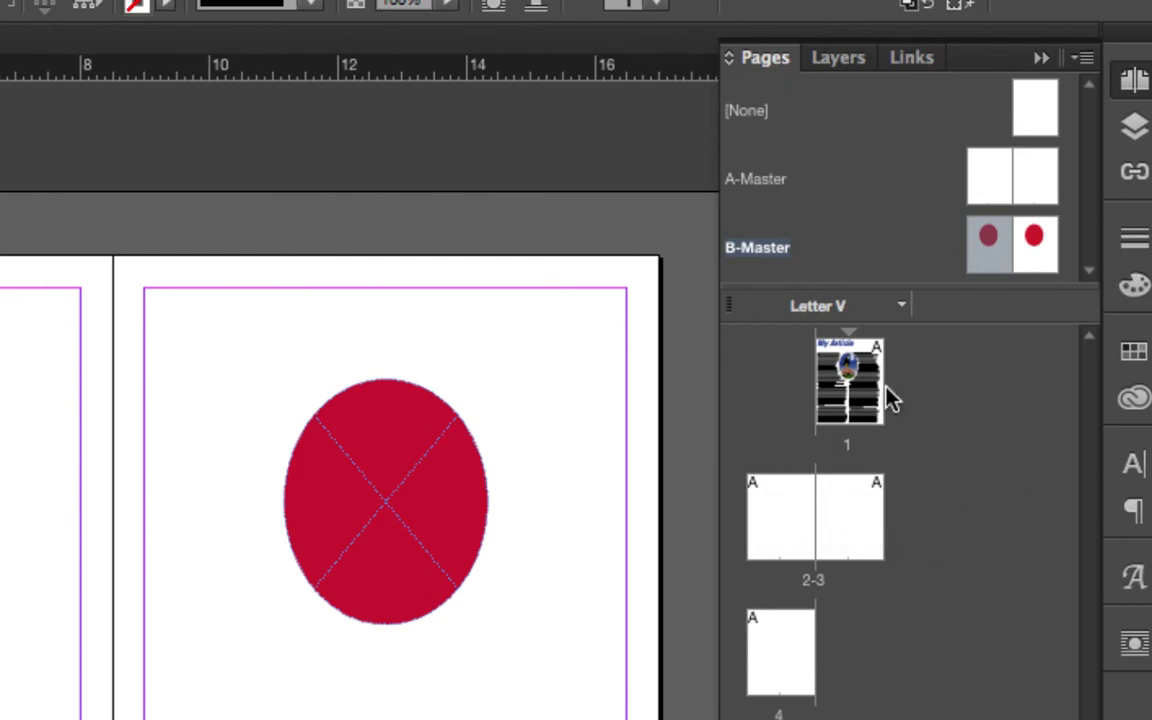
{"action": "left_click_drag", "start_coordinate": [993, 231], "coordinate": [928, 430]}
{"action": "left_click_drag", "start_coordinate": [928, 430], "coordinate": [773, 507]}
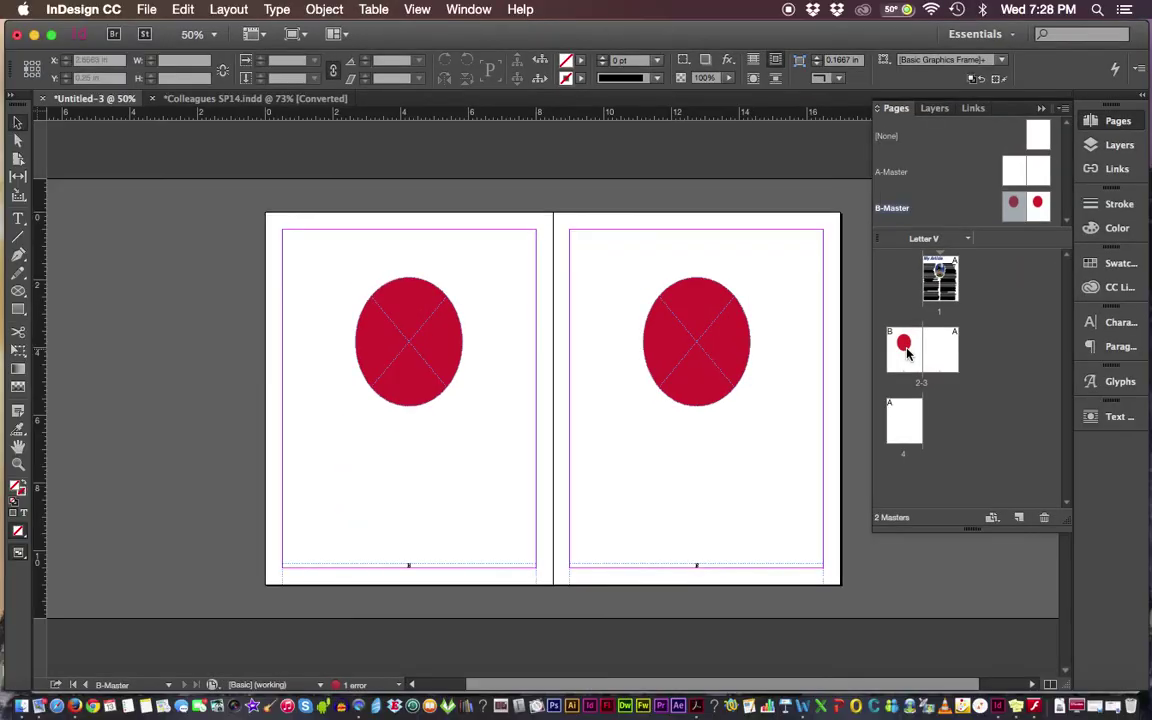
{"action": "left_click", "coordinate": [790, 525]}
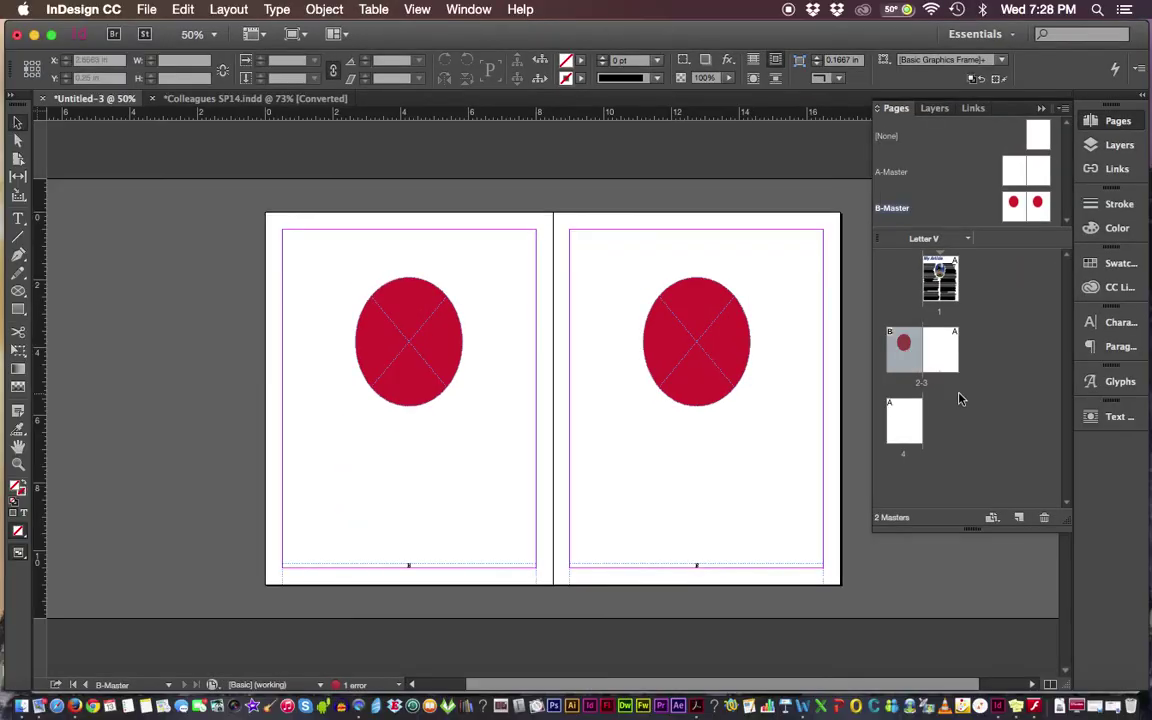
{"action": "left_click", "coordinate": [895, 380]}
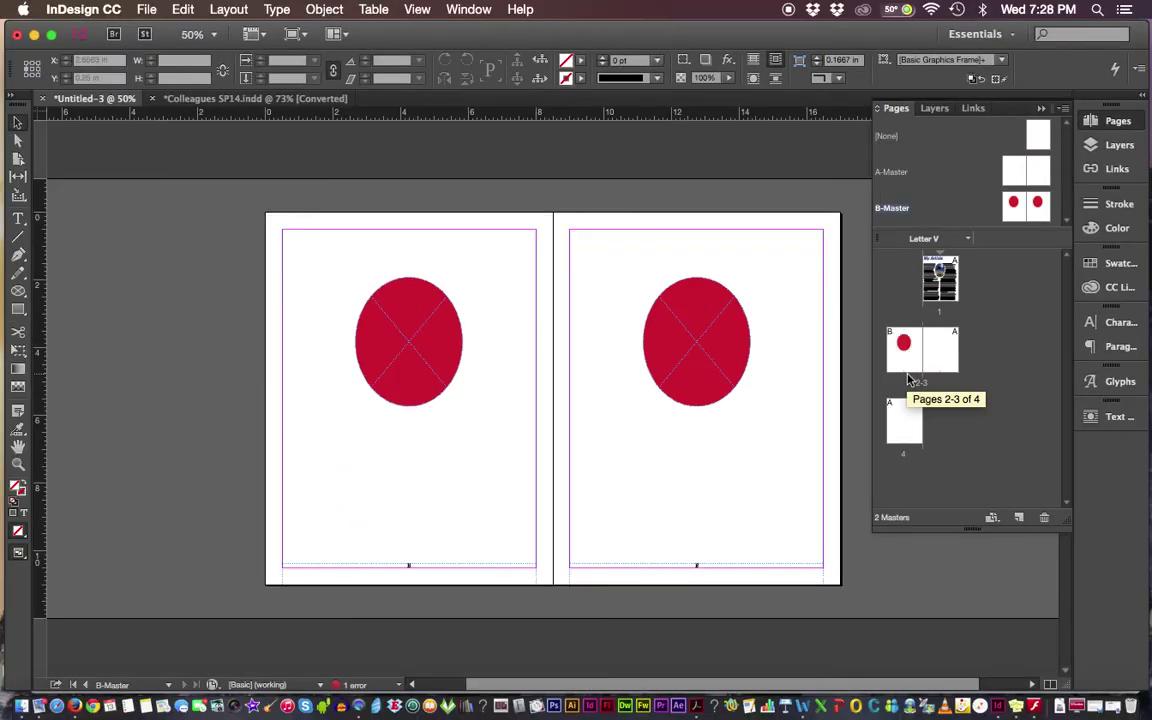
Scroll to page 2, zoom in on its footer number '2', then fit the page in the window
{"action": "double_click", "coordinate": [940, 285]}
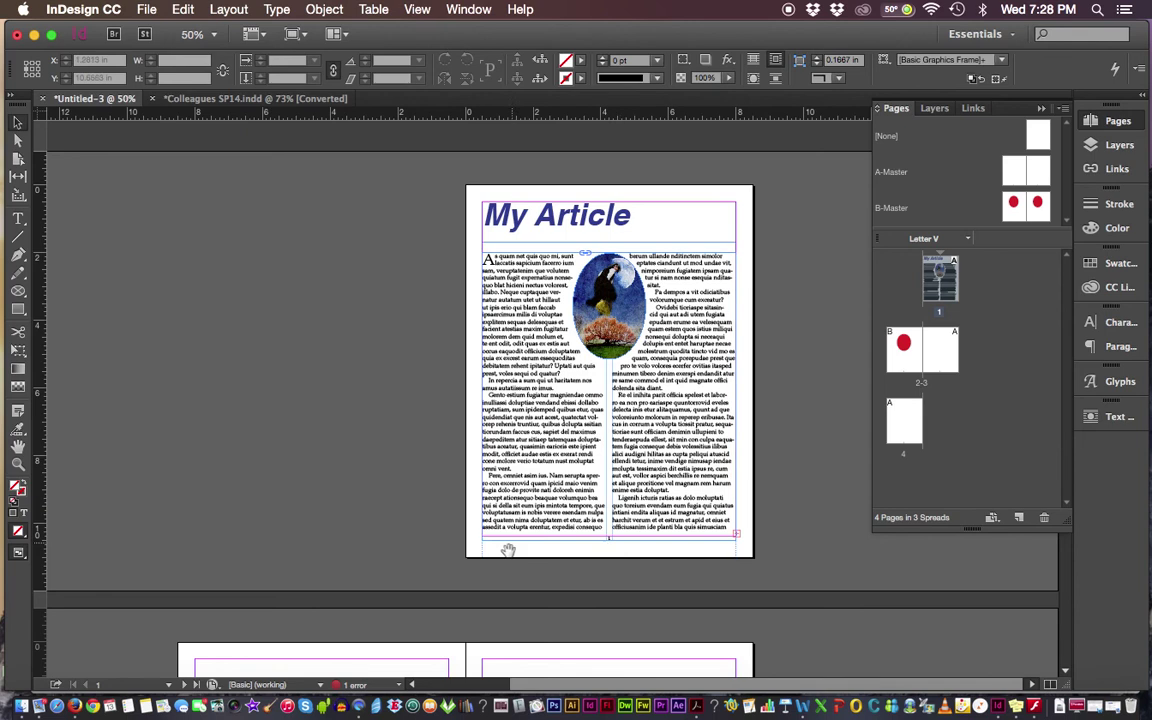
{"action": "scroll", "coordinate": [600, 545], "scroll_direction": "down", "scroll_amount": 10}
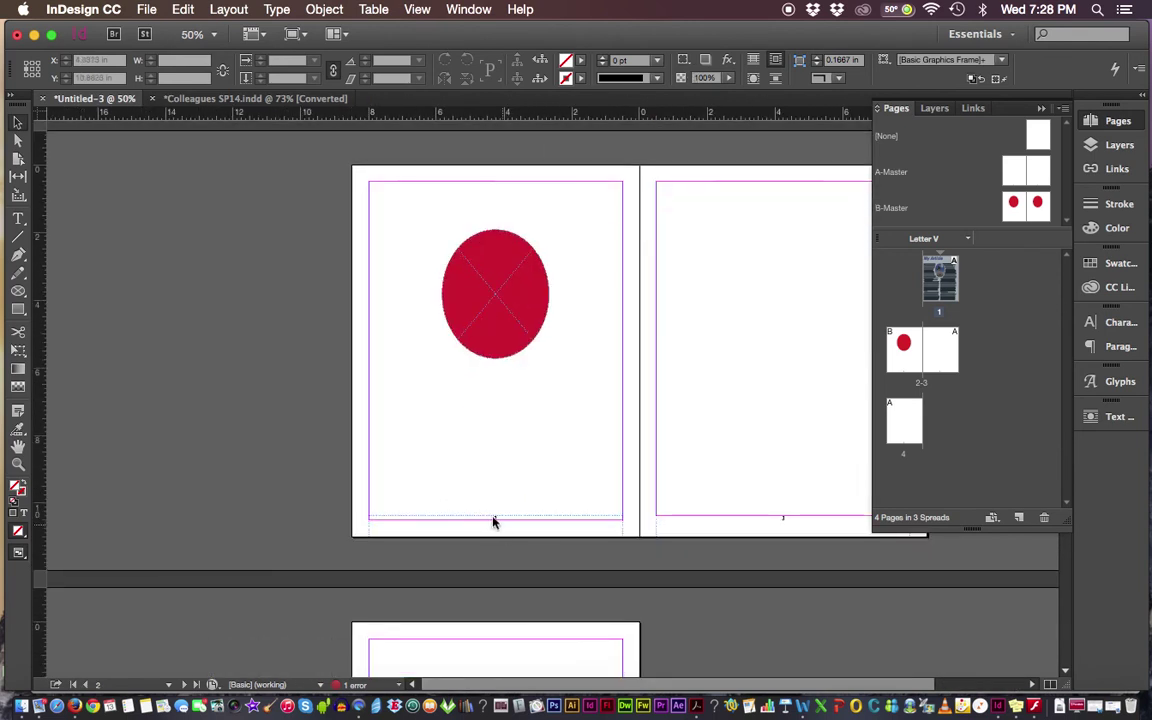
{"action": "key", "text": "super+equal"}
{"action": "key", "text": "super+equal"}
{"action": "key", "text": "super+equal"}
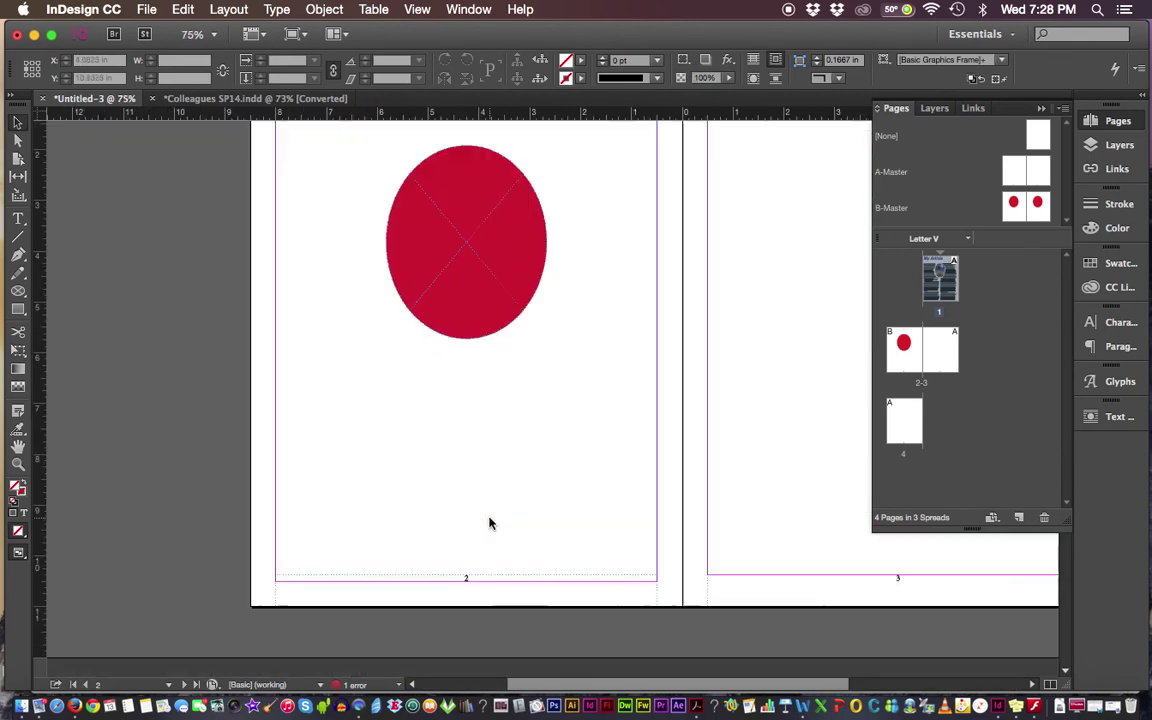
{"action": "left_click_drag", "start_coordinate": [518, 365], "coordinate": [535, 321]}
{"action": "scroll", "coordinate": [520, 360], "scroll_direction": "down", "scroll_amount": 5}
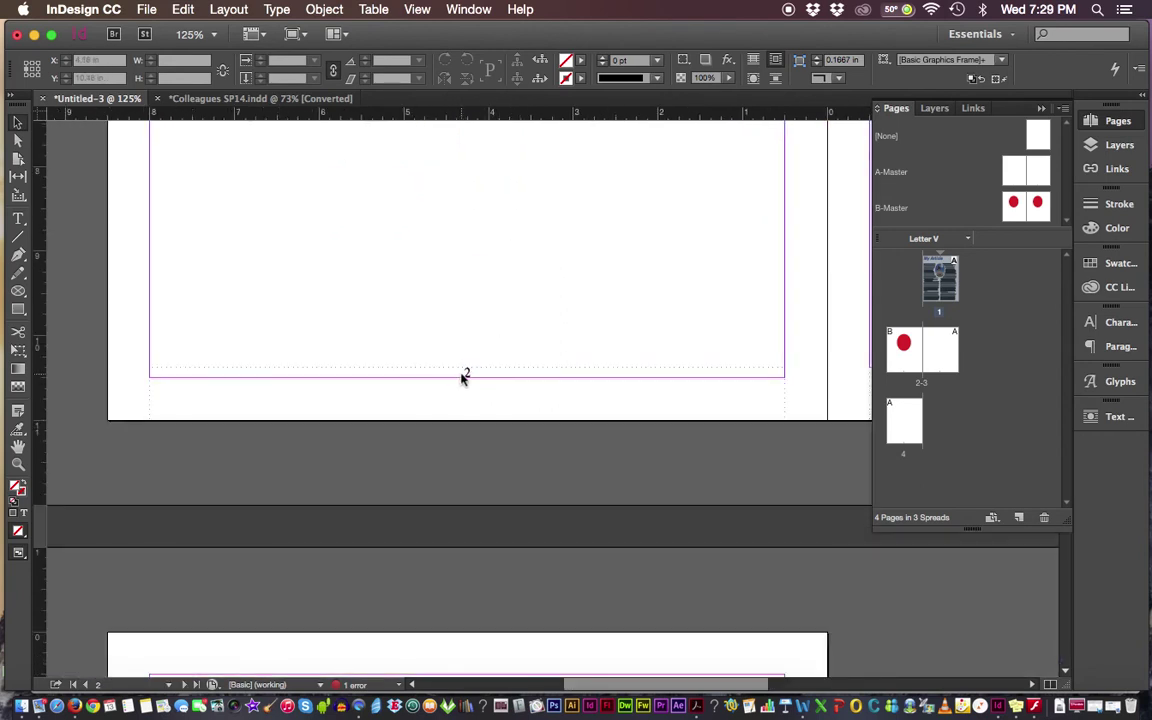
{"action": "key", "text": "super+0"}
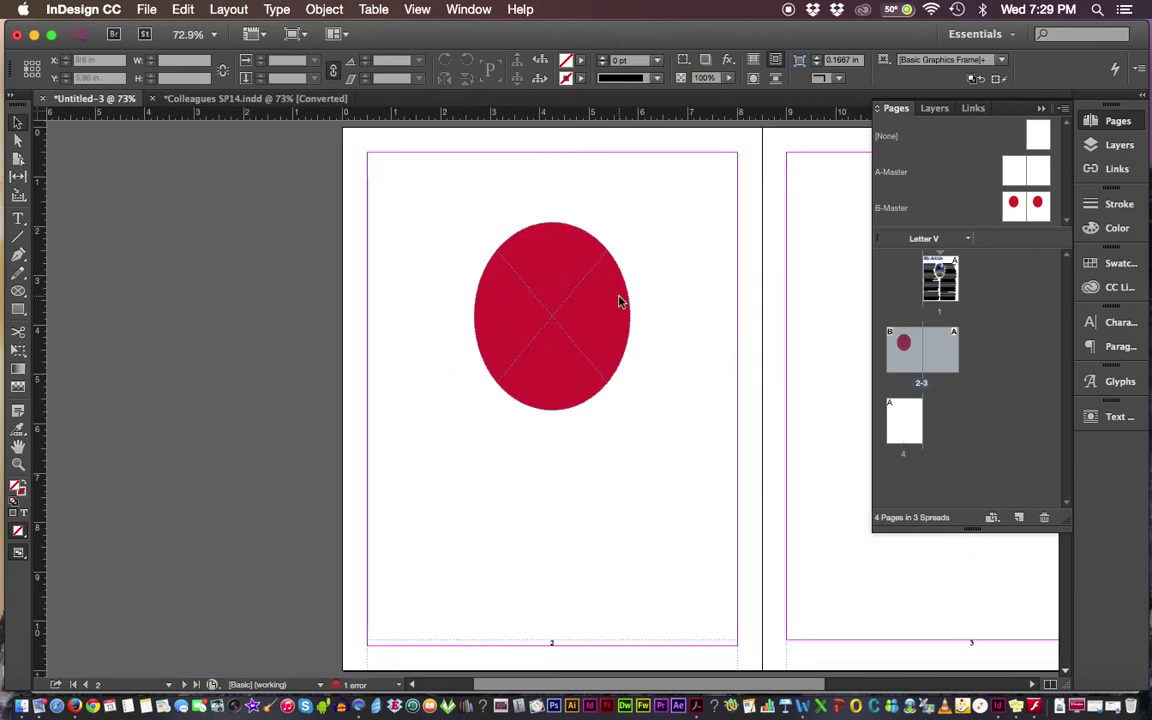
Bring pages 2–3 into view and assign the B-Master's right page to page 3
{"action": "left_click_drag", "start_coordinate": [713, 350], "coordinate": [540, 332]}
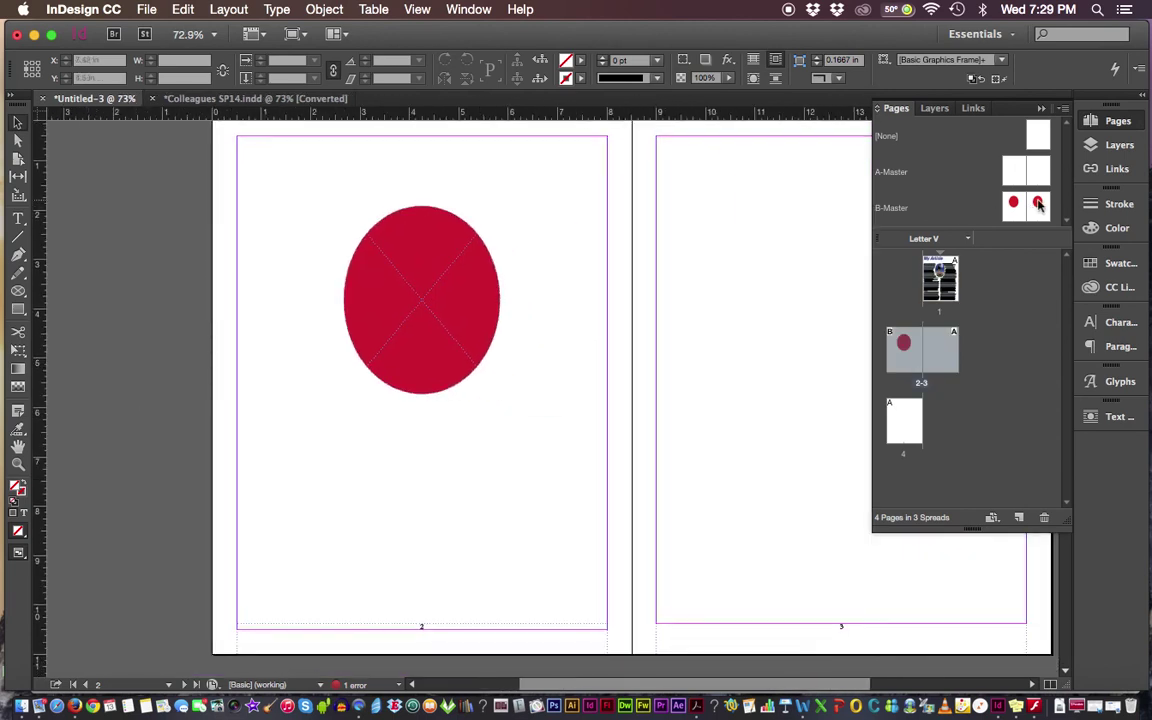
{"action": "left_click_drag", "start_coordinate": [954, 311], "coordinate": [940, 338]}
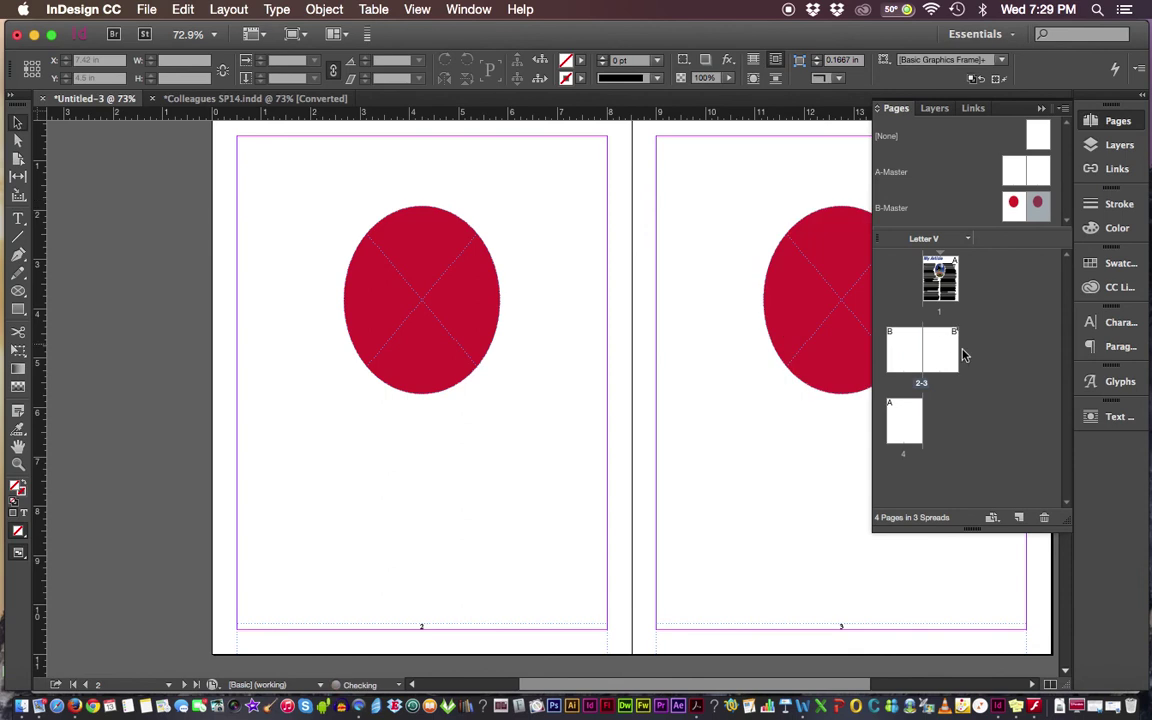